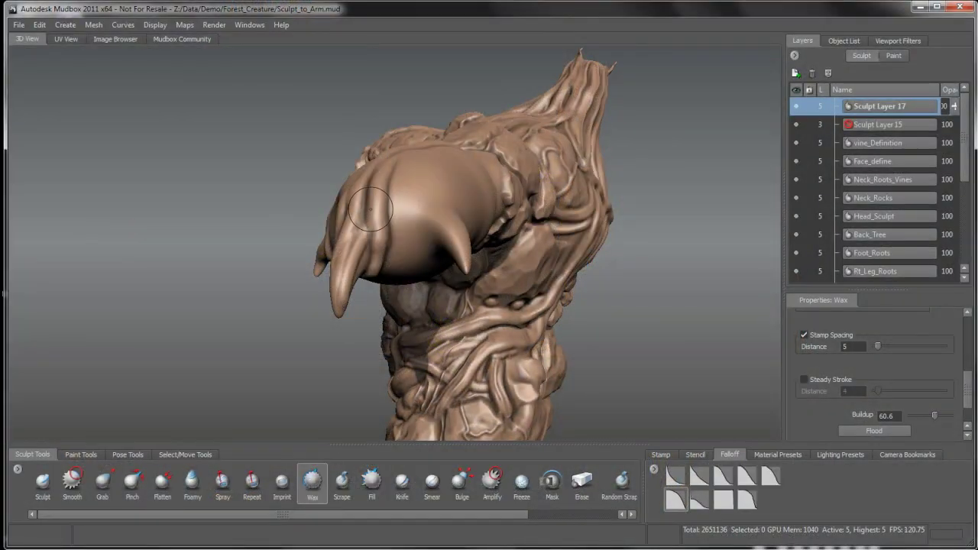
Stroke a raised Wax vine ridge across the hand on Sculpt Layer 17.
{"action": "left_click_drag", "start_coordinate": [349, 311], "coordinate": [260, 245], "text": "alt"}
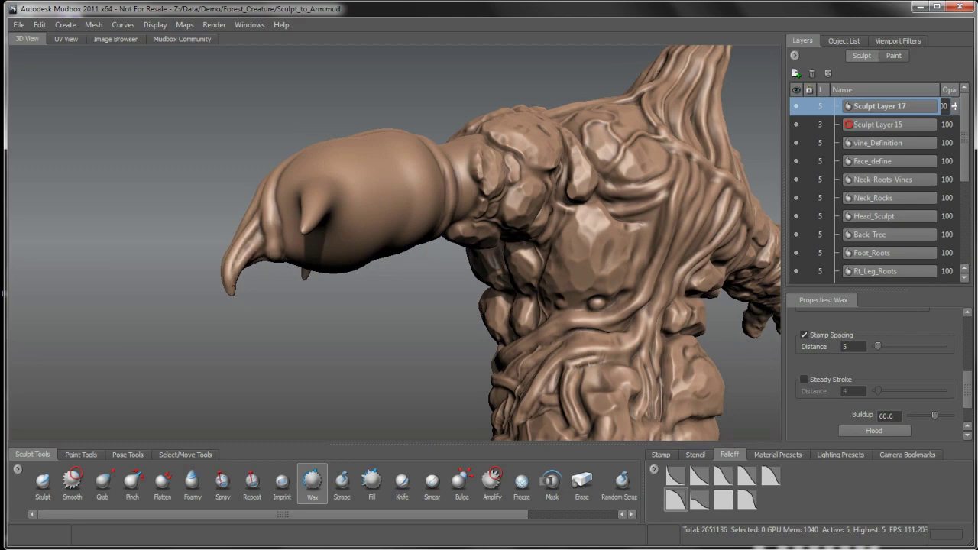
{"action": "left_click_drag", "start_coordinate": [229, 283], "coordinate": [534, 237], "text": "alt"}
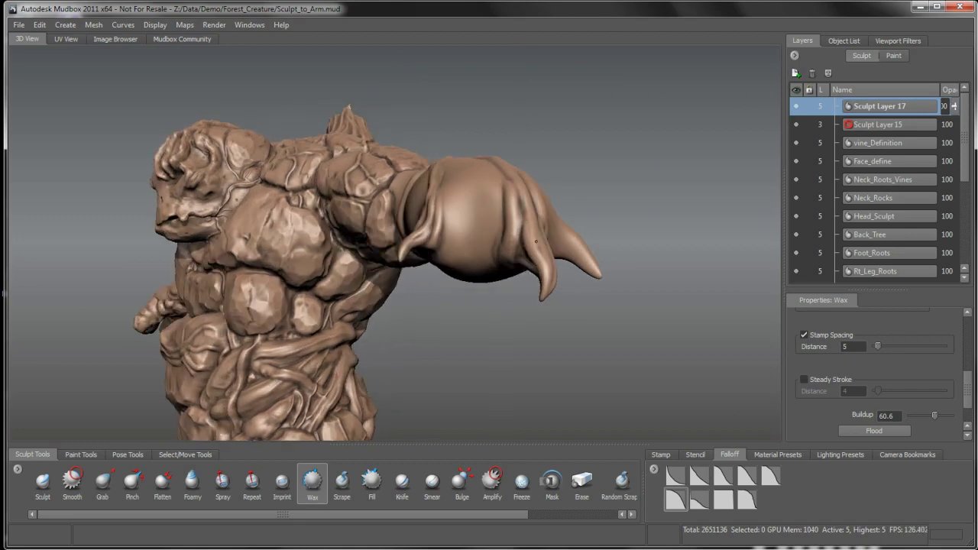
{"action": "left_click_drag", "start_coordinate": [544, 274], "coordinate": [558, 237], "text": "alt"}
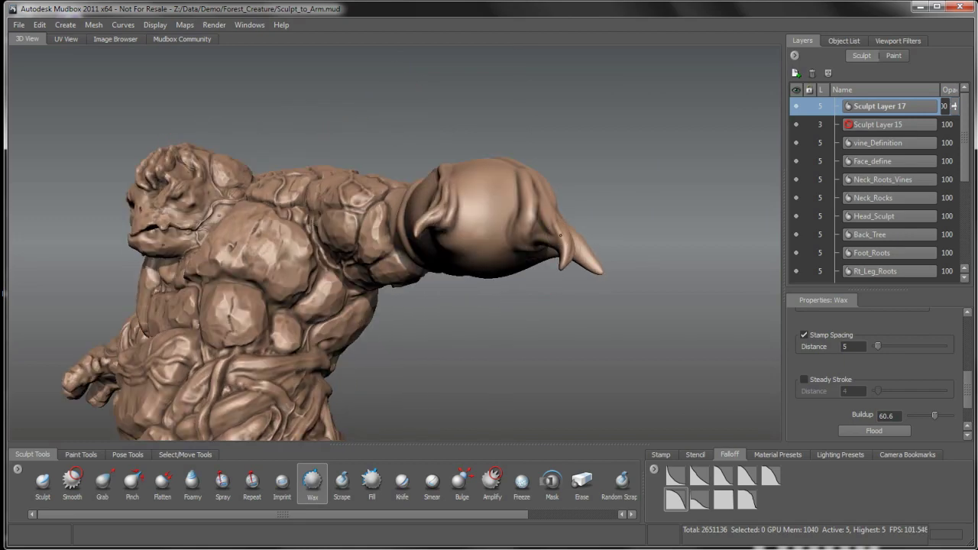
{"action": "left_click_drag", "start_coordinate": [564, 272], "coordinate": [310, 253], "text": "alt"}
{"action": "left_click_drag", "start_coordinate": [288, 306], "coordinate": [265, 266], "text": "alt"}
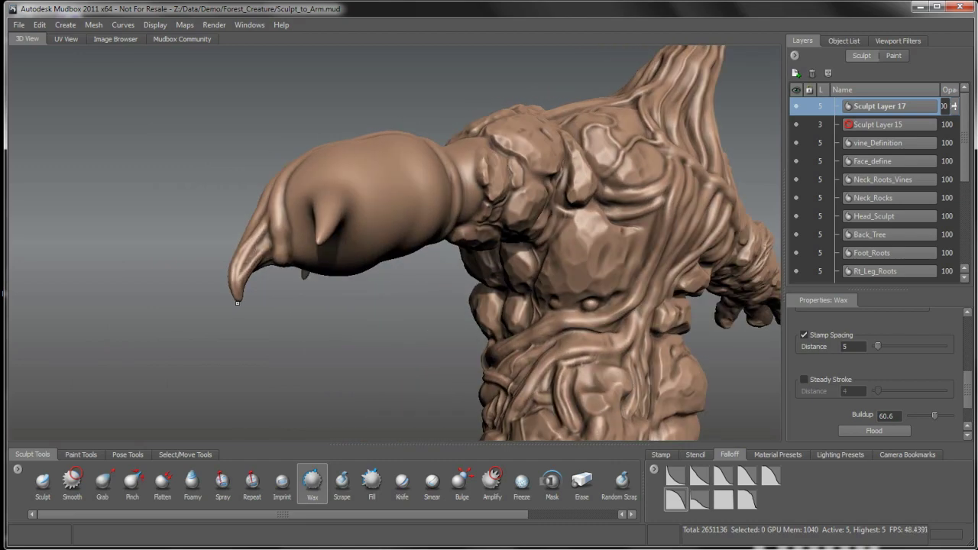
{"action": "left_click_drag", "start_coordinate": [239, 302], "coordinate": [474, 283], "text": "alt"}
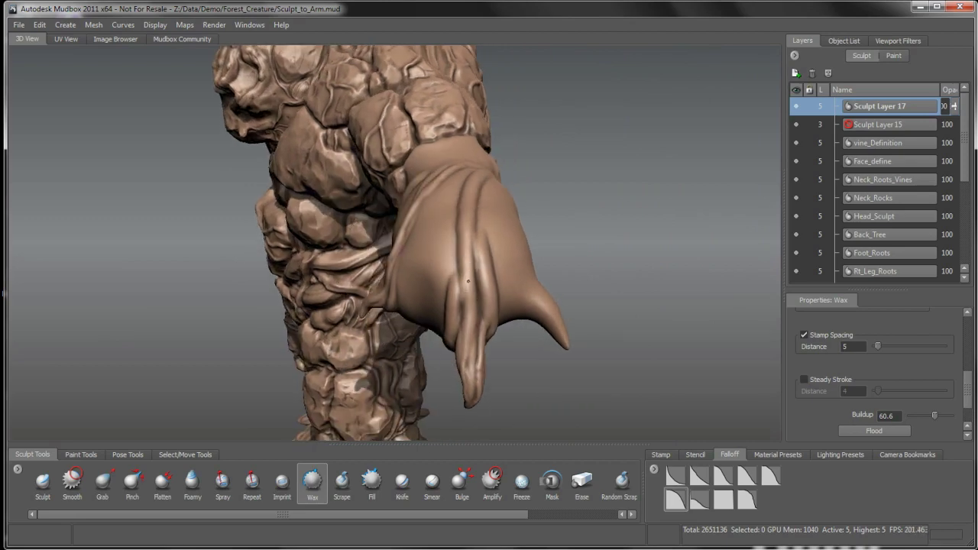
{"action": "left_click_drag", "start_coordinate": [472, 390], "coordinate": [480, 332], "text": "alt"}
{"action": "mouse_move", "coordinate": [475, 388]}
{"action": "left_mouse_down", "text": "alt"}
{"action": "mouse_move", "coordinate": [471, 293]}
{"action": "mouse_move", "coordinate": [394, 261]}
{"action": "left_mouse_up", "text": "alt"}
{"action": "mouse_move", "coordinate": [388, 306]}
{"action": "left_mouse_down", "text": "alt"}
{"action": "mouse_move", "coordinate": [374, 328]}
{"action": "mouse_move", "coordinate": [409, 288]}
{"action": "mouse_move", "coordinate": [460, 277]}
{"action": "mouse_move", "coordinate": [511, 305]}
{"action": "mouse_move", "coordinate": [527, 300]}
{"action": "left_mouse_up", "text": "alt"}
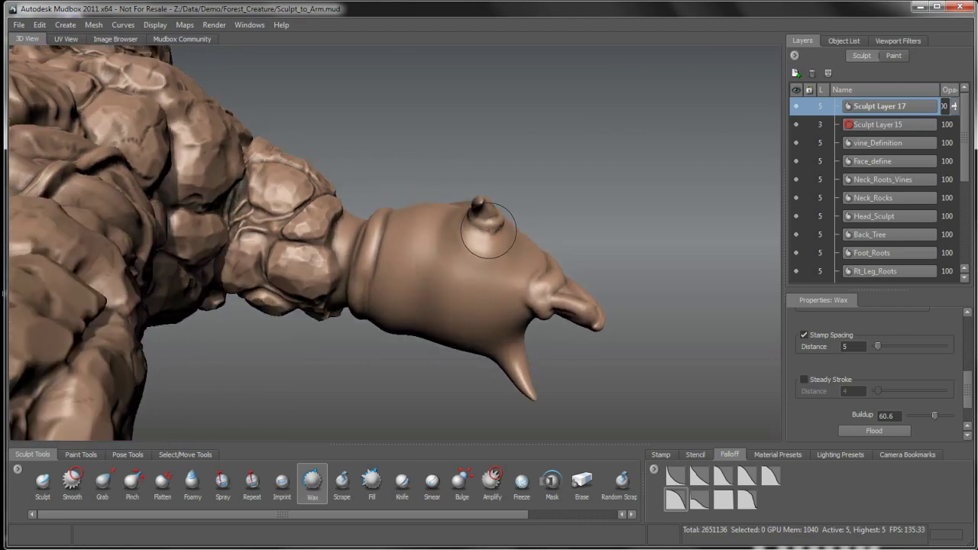
{"action": "mouse_move", "coordinate": [478, 238]}
{"action": "left_mouse_down"}
{"action": "mouse_move", "coordinate": [394, 266]}
{"action": "mouse_move", "coordinate": [361, 293]}
{"action": "mouse_move", "coordinate": [383, 268]}
{"action": "mouse_move", "coordinate": [485, 226]}
{"action": "left_mouse_up"}
Build up another vine ridge curving over the hand down toward the claws.
{"action": "left_click_drag", "start_coordinate": [373, 276], "coordinate": [439, 243], "text": "alt"}
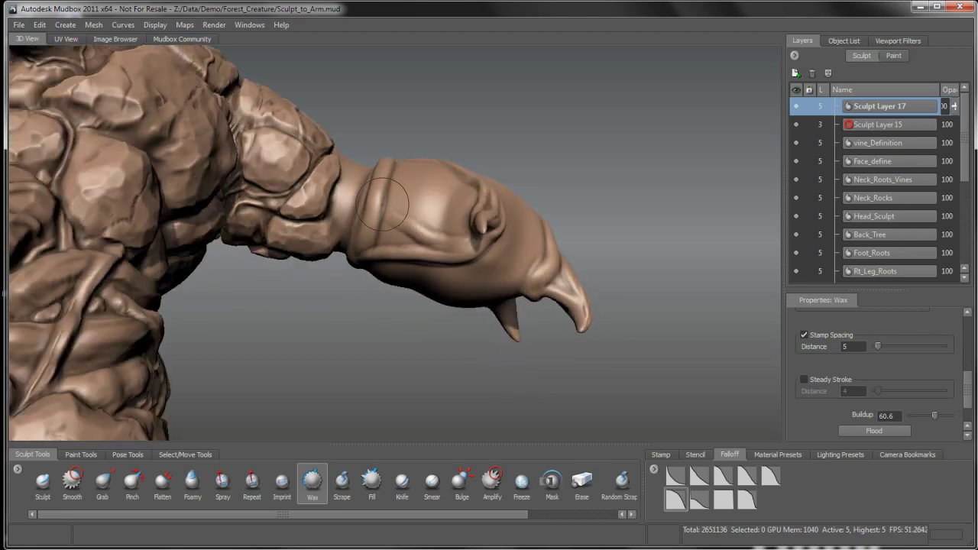
{"action": "mouse_move", "coordinate": [469, 245]}
{"action": "left_mouse_down", "text": "alt"}
{"action": "mouse_move", "coordinate": [420, 218]}
{"action": "mouse_move", "coordinate": [465, 201]}
{"action": "left_mouse_up", "text": "alt"}
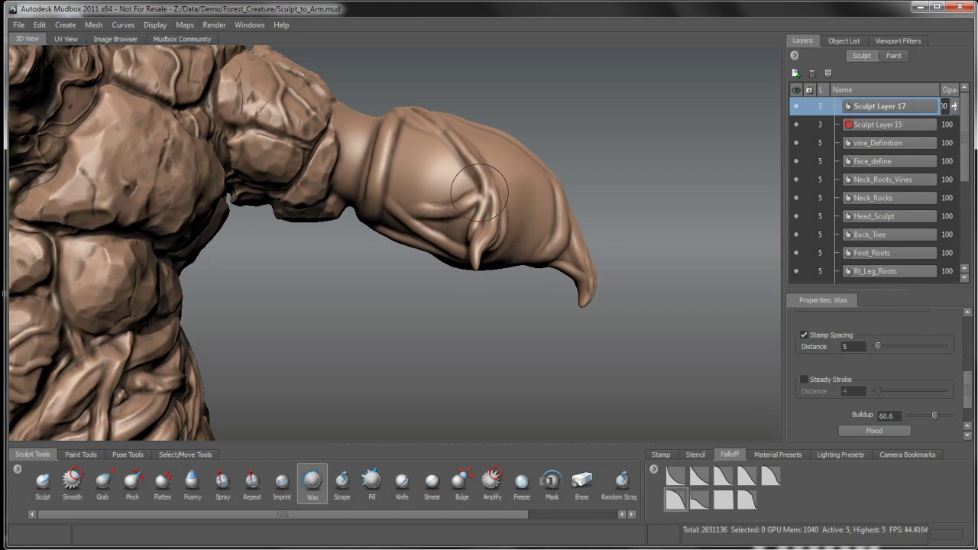
{"action": "mouse_move", "coordinate": [424, 228]}
{"action": "left_mouse_down", "text": "alt"}
{"action": "mouse_move", "coordinate": [406, 232]}
{"action": "mouse_move", "coordinate": [398, 173]}
{"action": "mouse_move", "coordinate": [421, 219]}
{"action": "left_mouse_up", "text": "alt"}
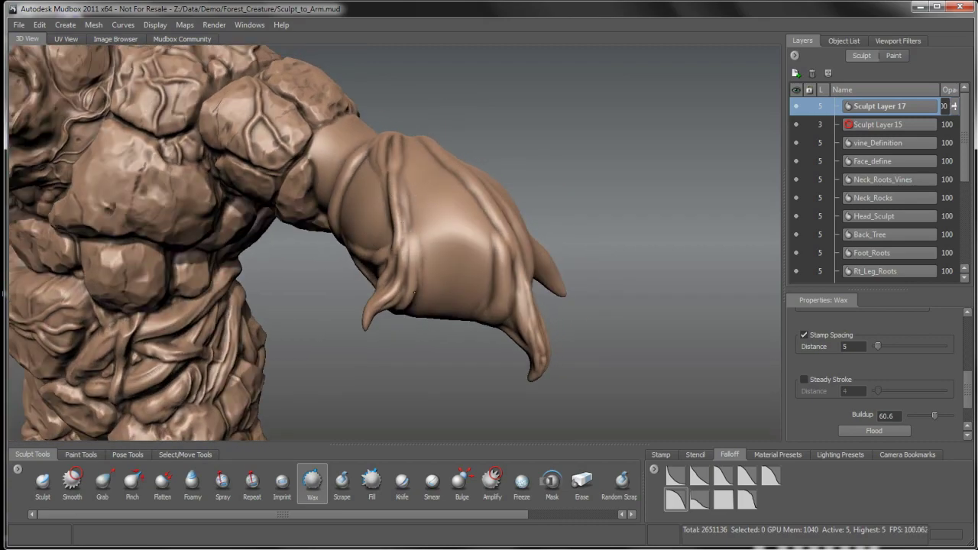
{"action": "mouse_move", "coordinate": [411, 269]}
{"action": "left_mouse_down", "text": "alt"}
{"action": "mouse_move", "coordinate": [482, 250]}
{"action": "mouse_move", "coordinate": [478, 183]}
{"action": "mouse_move", "coordinate": [455, 222]}
{"action": "mouse_move", "coordinate": [400, 274]}
{"action": "mouse_move", "coordinate": [482, 203]}
{"action": "mouse_move", "coordinate": [474, 207]}
{"action": "left_mouse_up", "text": "alt"}
{"action": "left_click_drag", "start_coordinate": [373, 303], "coordinate": [376, 238], "text": "alt"}
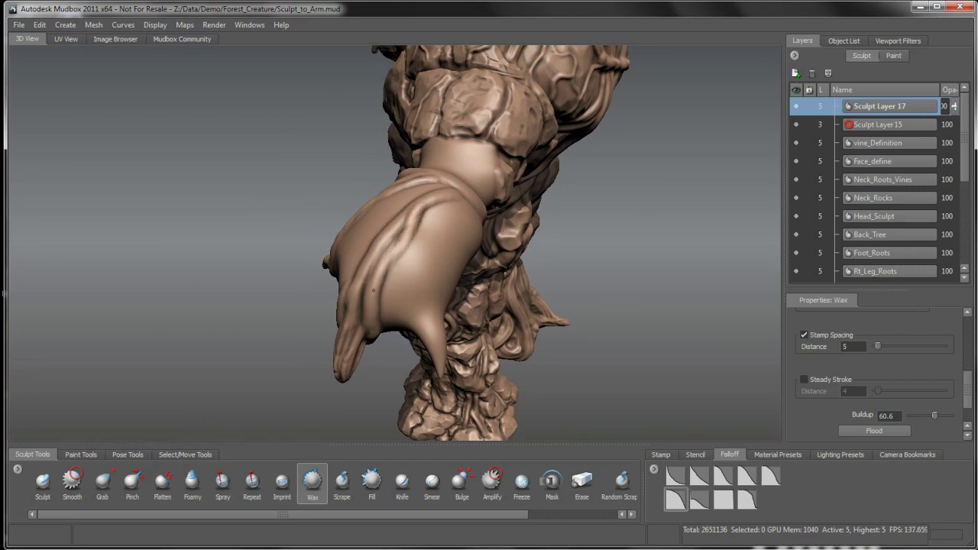
{"action": "mouse_move", "coordinate": [371, 302]}
{"action": "left_mouse_down", "text": "alt"}
{"action": "mouse_move", "coordinate": [420, 252]}
{"action": "mouse_move", "coordinate": [401, 283]}
{"action": "left_mouse_up", "text": "alt"}
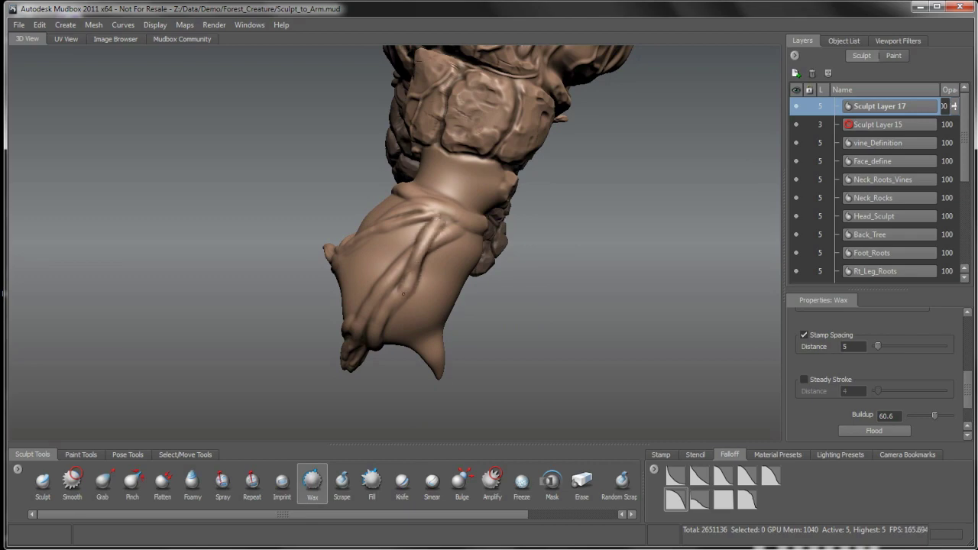
{"action": "mouse_move", "coordinate": [375, 356]}
{"action": "left_mouse_down", "text": "alt"}
{"action": "mouse_move", "coordinate": [356, 286]}
{"action": "mouse_move", "coordinate": [415, 224]}
{"action": "left_mouse_up", "text": "alt"}
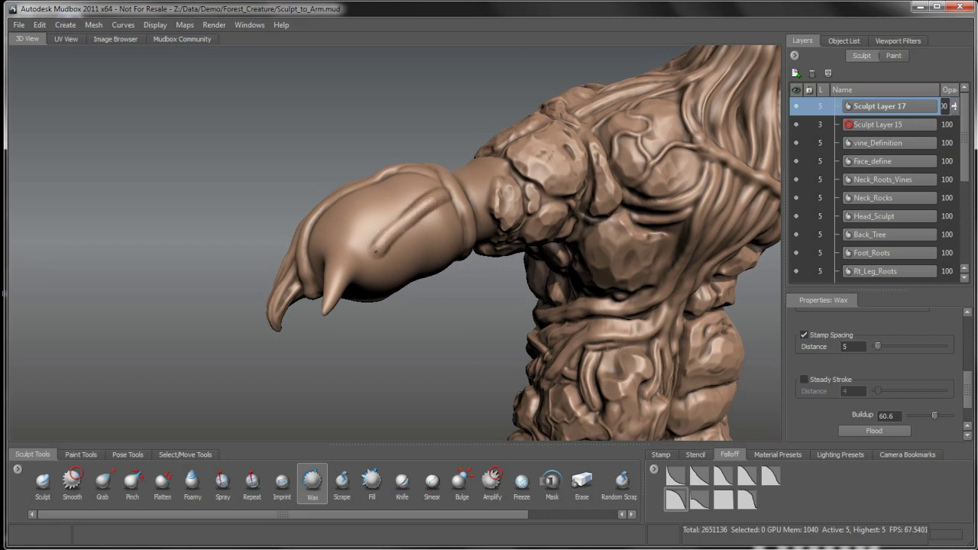
{"action": "mouse_move", "coordinate": [371, 264]}
{"action": "left_mouse_down", "text": "alt"}
{"action": "mouse_move", "coordinate": [397, 172]}
{"action": "mouse_move", "coordinate": [433, 183]}
{"action": "mouse_move", "coordinate": [441, 271]}
{"action": "mouse_move", "coordinate": [442, 241]}
{"action": "left_mouse_up", "text": "alt"}
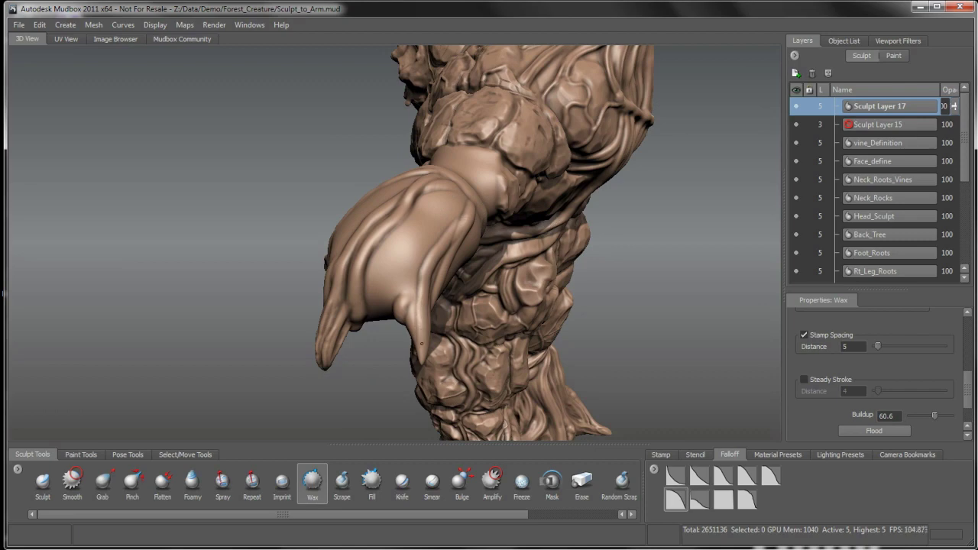
{"action": "mouse_move", "coordinate": [419, 292]}
{"action": "left_mouse_down"}
{"action": "mouse_move", "coordinate": [356, 266]}
{"action": "mouse_move", "coordinate": [330, 219]}
{"action": "mouse_move", "coordinate": [378, 246]}
{"action": "mouse_move", "coordinate": [421, 236]}
{"action": "mouse_move", "coordinate": [459, 196]}
{"action": "left_mouse_up"}
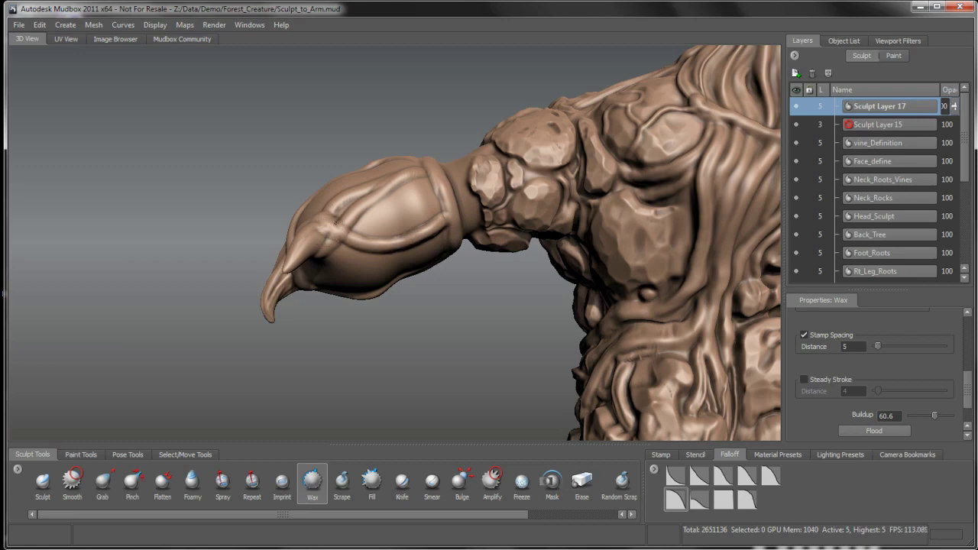
Add overlapping Wax tendrils on the hand and smooth them with Shift.
{"action": "left_click_drag", "start_coordinate": [406, 240], "coordinate": [446, 259], "text": "alt"}
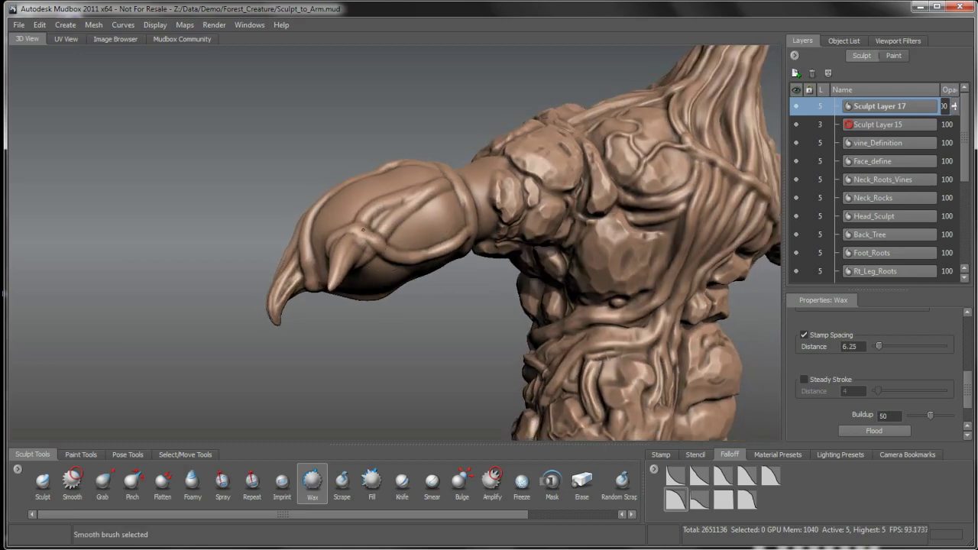
{"action": "mouse_move", "coordinate": [376, 243]}
{"action": "left_mouse_down", "text": "alt"}
{"action": "mouse_move", "coordinate": [399, 271]}
{"action": "mouse_move", "coordinate": [321, 238]}
{"action": "left_mouse_up", "text": "alt"}
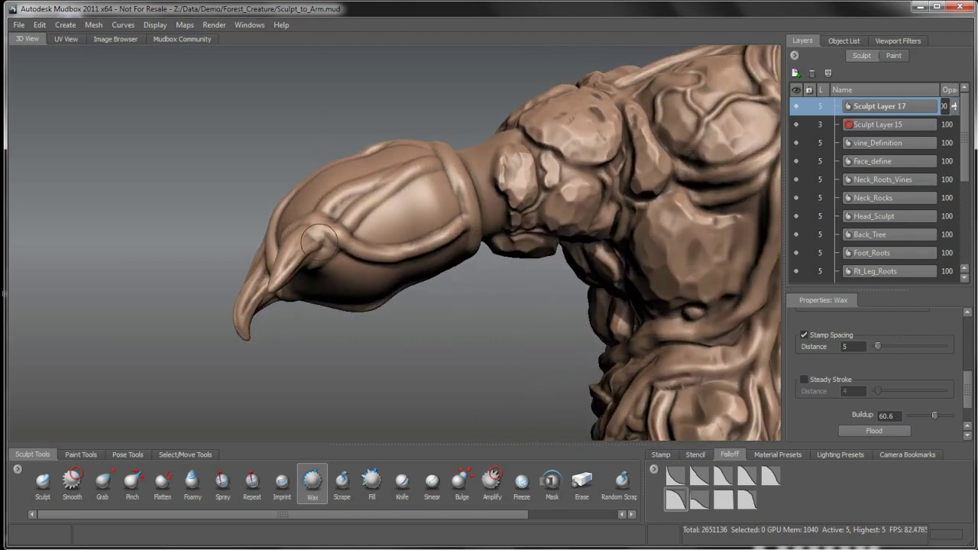
{"action": "left_click_drag", "start_coordinate": [281, 289], "coordinate": [348, 268], "text": "alt"}
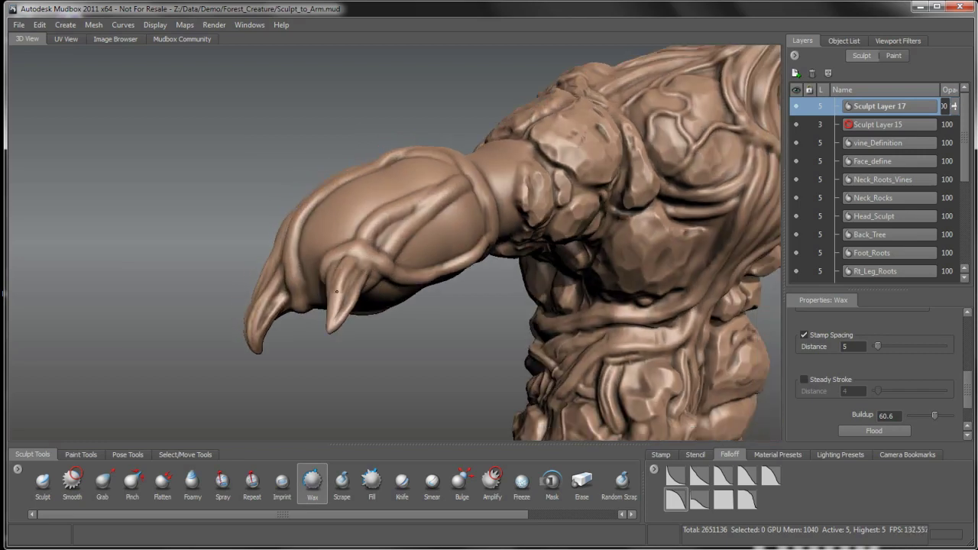
{"action": "left_click_drag", "start_coordinate": [336, 302], "coordinate": [511, 213], "text": "alt"}
{"action": "left_click_drag", "start_coordinate": [527, 252], "coordinate": [519, 220], "text": "alt"}
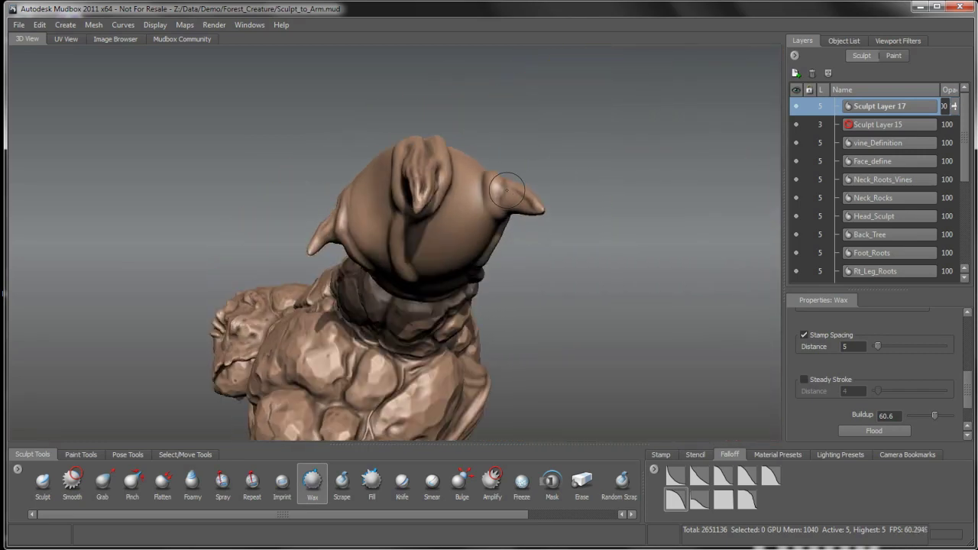
{"action": "key", "text": "shift"}
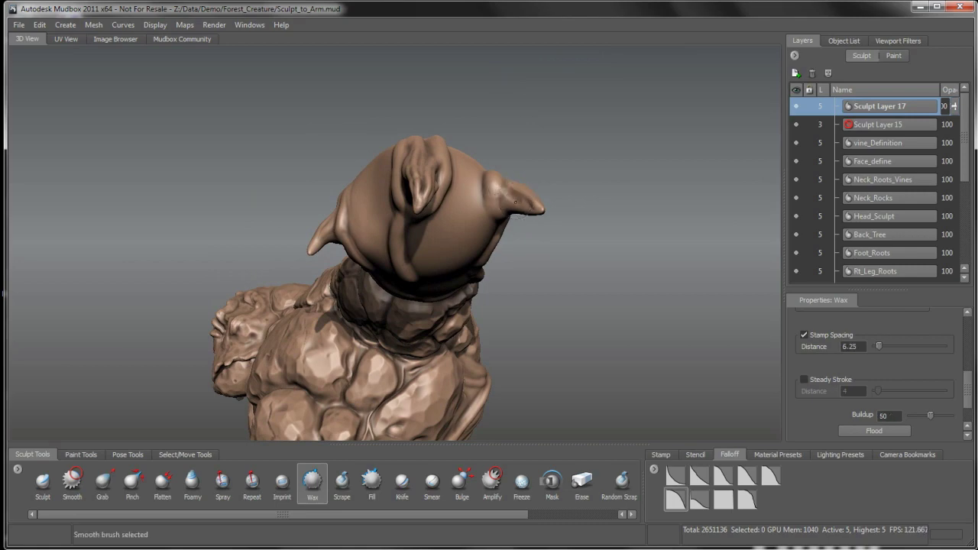
Form a raised band around the wrist, smoothing the new tendrils into the surface.
{"action": "mouse_move", "coordinate": [530, 212]}
{"action": "left_mouse_down", "text": "alt"}
{"action": "mouse_move", "coordinate": [433, 300]}
{"action": "mouse_move", "coordinate": [442, 281]}
{"action": "mouse_move", "coordinate": [423, 303]}
{"action": "mouse_move", "coordinate": [364, 271]}
{"action": "left_mouse_up", "text": "alt"}
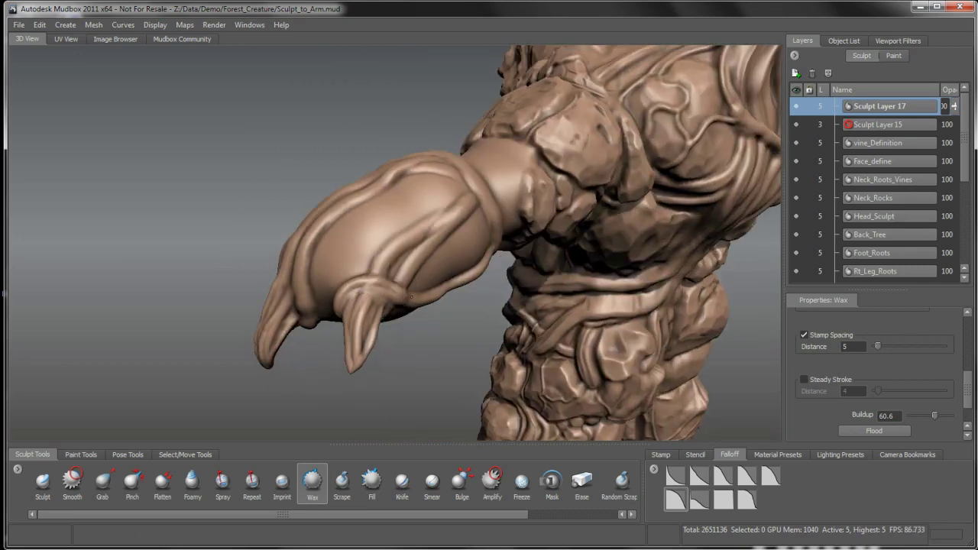
{"action": "mouse_move", "coordinate": [416, 304]}
{"action": "left_mouse_down", "text": "alt"}
{"action": "mouse_move", "coordinate": [432, 183]}
{"action": "mouse_move", "coordinate": [364, 272]}
{"action": "mouse_move", "coordinate": [362, 234]}
{"action": "mouse_move", "coordinate": [413, 197]}
{"action": "mouse_move", "coordinate": [407, 205]}
{"action": "left_mouse_up", "text": "alt"}
{"action": "key", "text": "shift"}
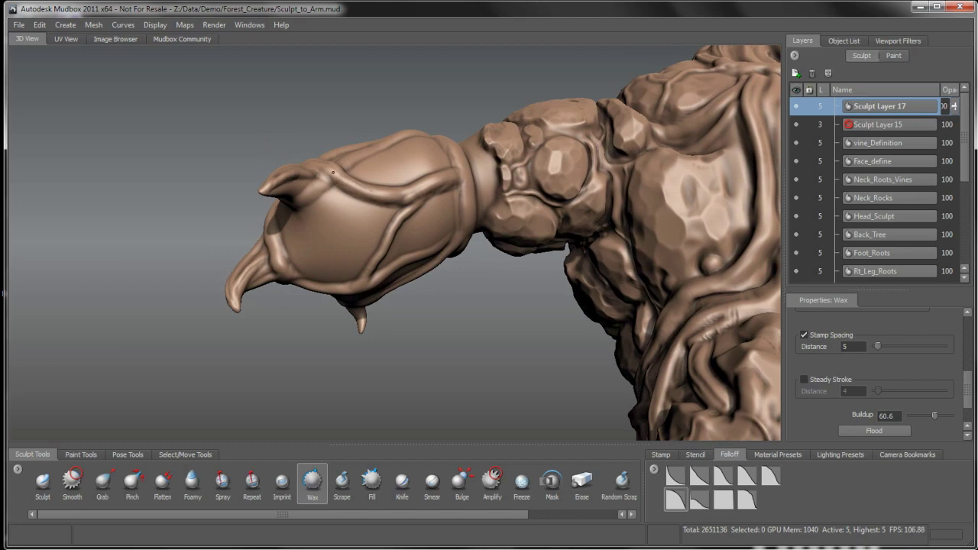
{"action": "left_click_drag", "start_coordinate": [324, 226], "coordinate": [331, 195], "text": "alt"}
{"action": "mouse_move", "coordinate": [331, 142]}
{"action": "left_mouse_down", "text": "alt"}
{"action": "mouse_move", "coordinate": [329, 159]}
{"action": "mouse_move", "coordinate": [298, 150]}
{"action": "mouse_move", "coordinate": [313, 168]}
{"action": "left_mouse_up", "text": "alt"}
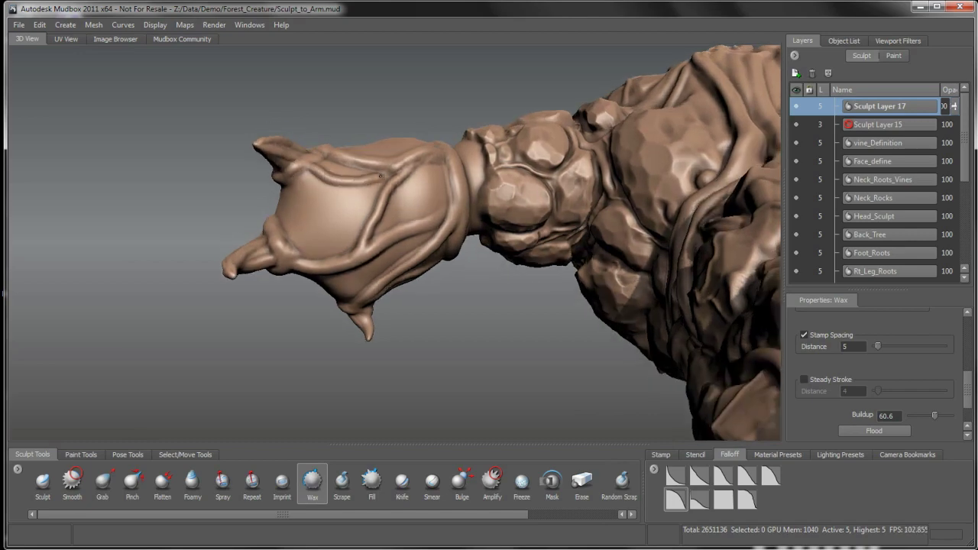
{"action": "key", "text": "shift"}
Smooth the vine strands running from the forearm up past the elbow.
{"action": "mouse_move", "coordinate": [399, 214]}
{"action": "left_mouse_down", "text": "alt"}
{"action": "mouse_move", "coordinate": [418, 314]}
{"action": "mouse_move", "coordinate": [426, 218]}
{"action": "left_mouse_up", "text": "alt"}
{"action": "key", "text": "shift"}
{"action": "left_click_drag", "start_coordinate": [467, 269], "coordinate": [445, 208], "text": "alt"}
{"action": "mouse_move", "coordinate": [456, 257]}
{"action": "left_mouse_down", "text": "alt"}
{"action": "mouse_move", "coordinate": [421, 166]}
{"action": "mouse_move", "coordinate": [438, 167]}
{"action": "left_mouse_up", "text": "alt"}
{"action": "key", "text": "shift"}
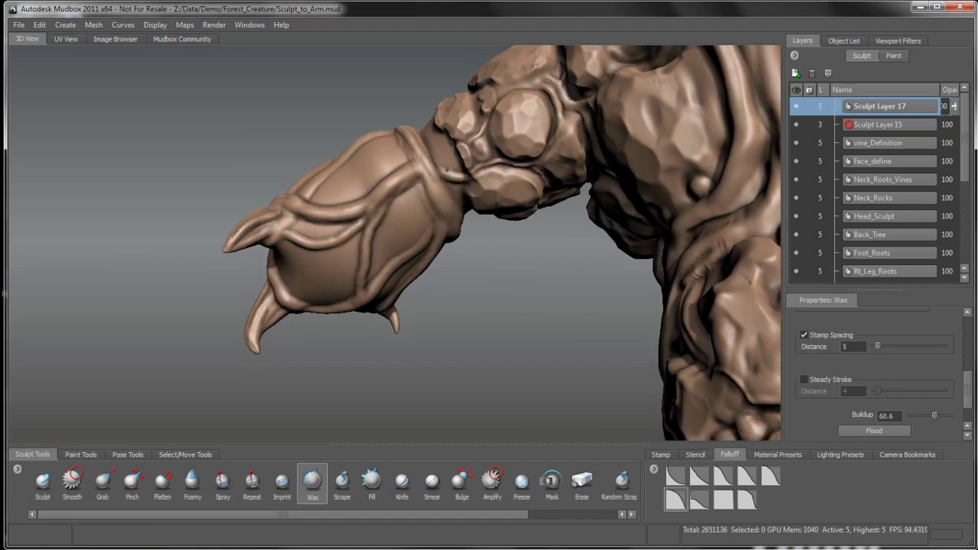
{"action": "mouse_move", "coordinate": [448, 205]}
{"action": "left_mouse_down", "text": "alt"}
{"action": "mouse_move", "coordinate": [474, 160]}
{"action": "mouse_move", "coordinate": [419, 242]}
{"action": "mouse_move", "coordinate": [456, 302]}
{"action": "mouse_move", "coordinate": [470, 288]}
{"action": "mouse_move", "coordinate": [417, 265]}
{"action": "left_mouse_up", "text": "alt"}
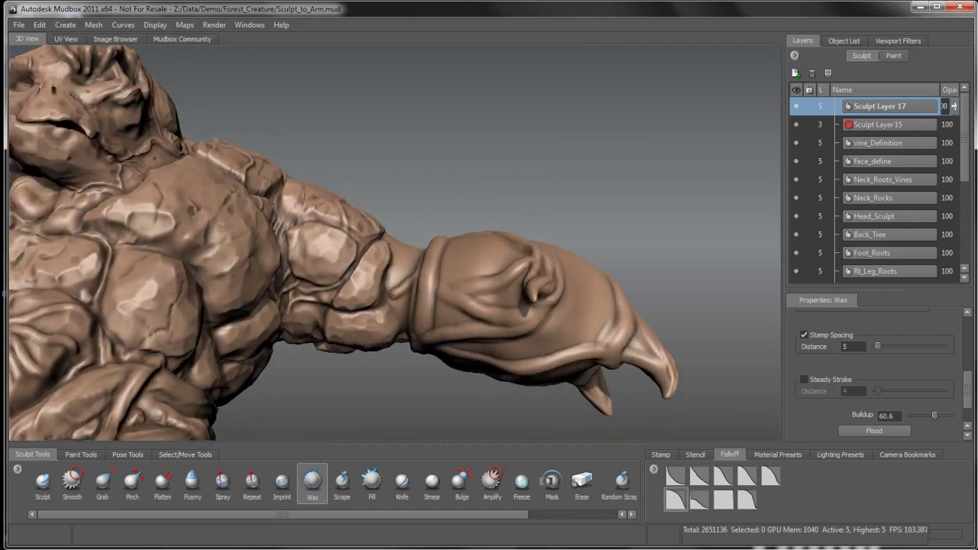
{"action": "left_click_drag", "start_coordinate": [384, 307], "coordinate": [412, 260], "text": "alt"}
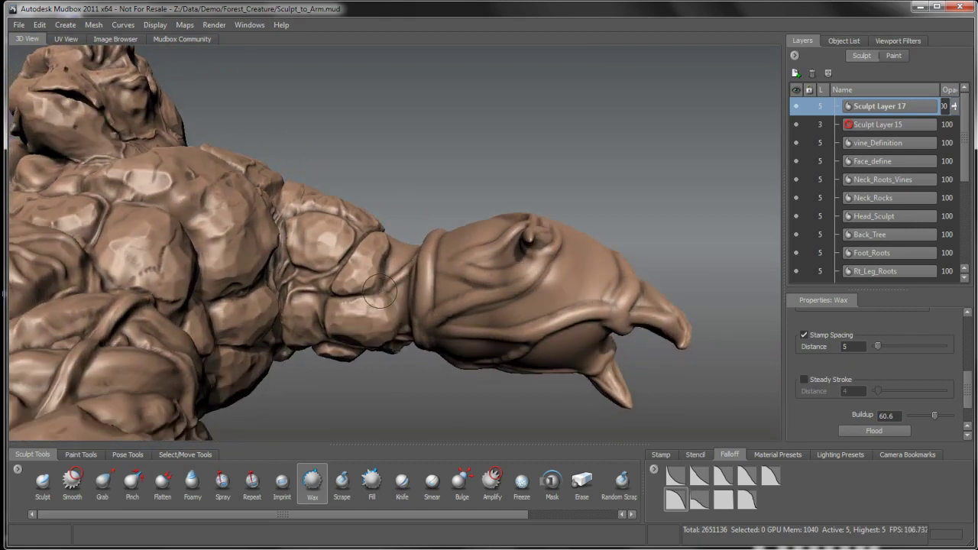
{"action": "left_click_drag", "start_coordinate": [384, 292], "coordinate": [399, 287], "text": "alt"}
{"action": "mouse_move", "coordinate": [396, 321]}
{"action": "left_mouse_down", "text": "alt"}
{"action": "mouse_move", "coordinate": [407, 254]}
{"action": "mouse_move", "coordinate": [388, 219]}
{"action": "left_mouse_up", "text": "alt"}
Smooth strands toward the shoulder and start replacing the Wax Buildup value of 60.6.
{"action": "mouse_move", "coordinate": [434, 278]}
{"action": "left_mouse_down", "text": "alt"}
{"action": "mouse_move", "coordinate": [417, 258]}
{"action": "mouse_move", "coordinate": [448, 234]}
{"action": "left_mouse_up", "text": "alt"}
{"action": "key", "text": "shift"}
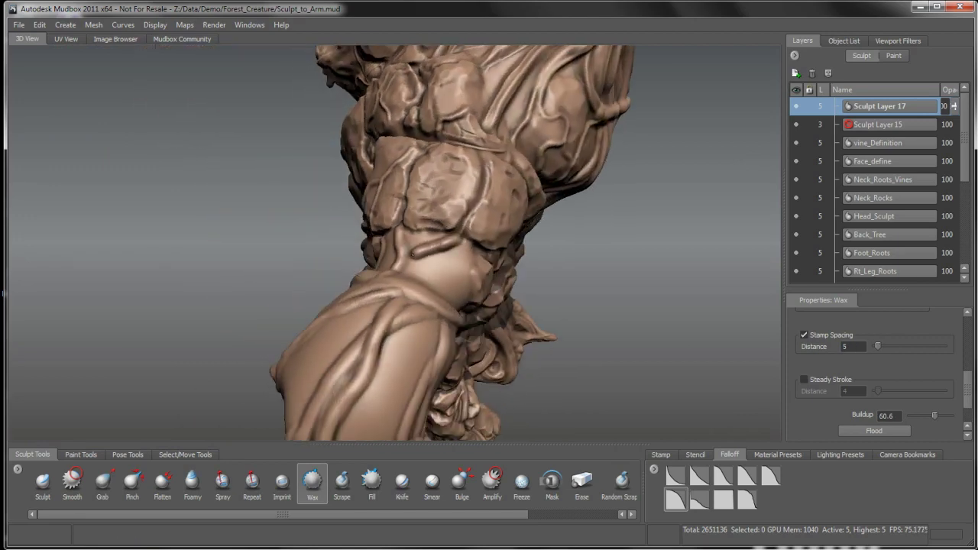
{"action": "key", "text": "shift"}
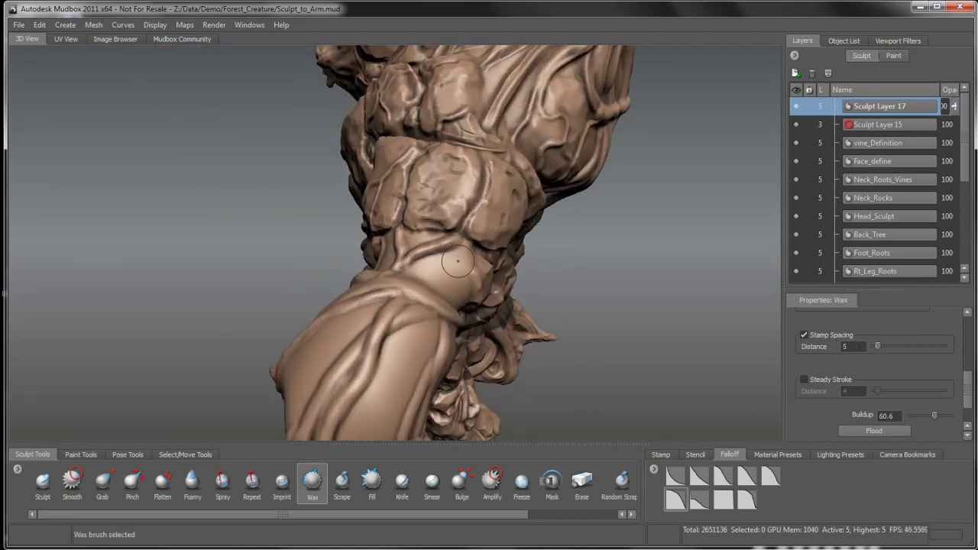
{"action": "scroll", "coordinate": [457, 243], "scroll_direction": "up", "scroll_amount": 3}
{"action": "mouse_move", "coordinate": [458, 249]}
{"action": "left_mouse_down", "text": "alt"}
{"action": "mouse_move", "coordinate": [456, 238]}
{"action": "mouse_move", "coordinate": [416, 256]}
{"action": "mouse_move", "coordinate": [419, 264]}
{"action": "left_mouse_up", "text": "alt"}
{"action": "key", "text": "shift"}
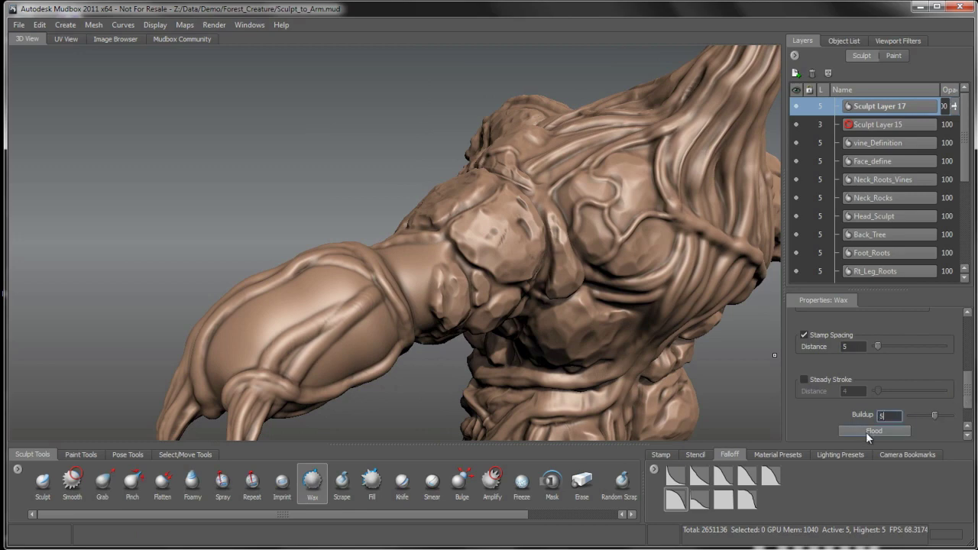
Set the Wax brush Buildup to 50.
{"action": "type", "text": "0"}
{"action": "key", "text": "Return"}
{"action": "mouse_move", "coordinate": [417, 283]}
{"action": "left_mouse_down", "text": "alt"}
{"action": "mouse_move", "coordinate": [452, 321]}
{"action": "mouse_move", "coordinate": [446, 259]}
{"action": "mouse_move", "coordinate": [461, 255]}
{"action": "mouse_move", "coordinate": [409, 273]}
{"action": "mouse_move", "coordinate": [424, 284]}
{"action": "mouse_move", "coordinate": [397, 275]}
{"action": "mouse_move", "coordinate": [429, 274]}
{"action": "mouse_move", "coordinate": [428, 284]}
{"action": "mouse_move", "coordinate": [388, 260]}
{"action": "left_mouse_up", "text": "alt"}
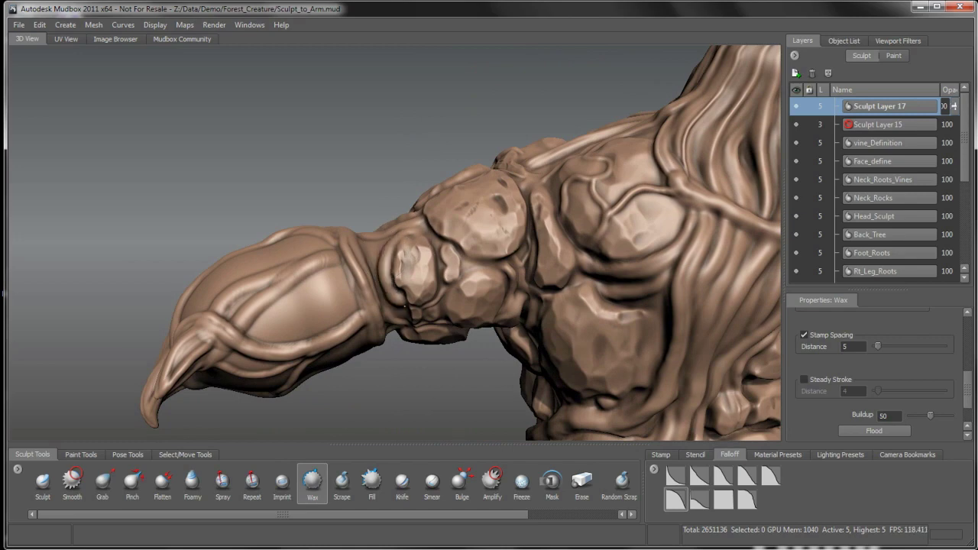
{"action": "mouse_move", "coordinate": [403, 313]}
{"action": "left_mouse_down", "text": "alt"}
{"action": "mouse_move", "coordinate": [407, 321]}
{"action": "mouse_move", "coordinate": [443, 283]}
{"action": "mouse_move", "coordinate": [476, 234]}
{"action": "left_mouse_up", "text": "alt"}
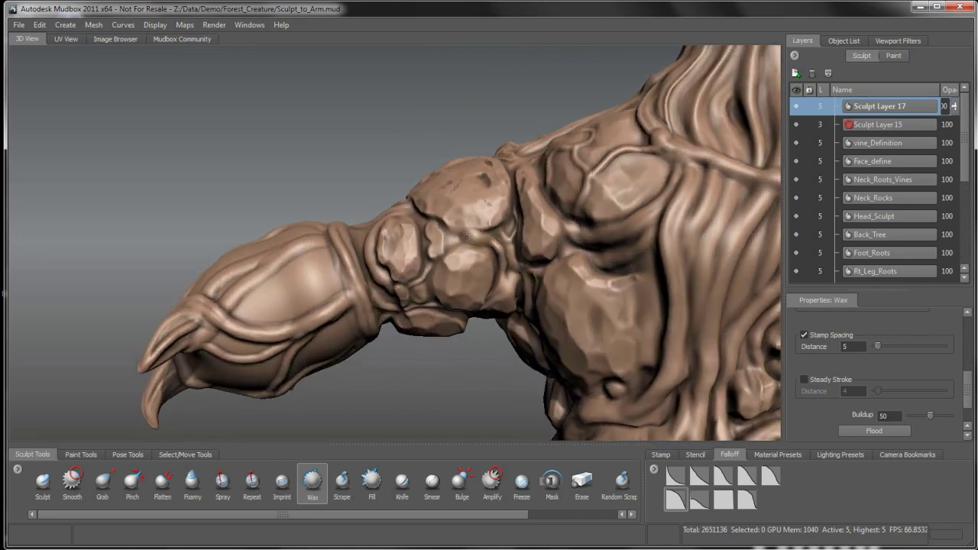
{"action": "left_click_drag", "start_coordinate": [435, 260], "coordinate": [462, 262], "text": "alt"}
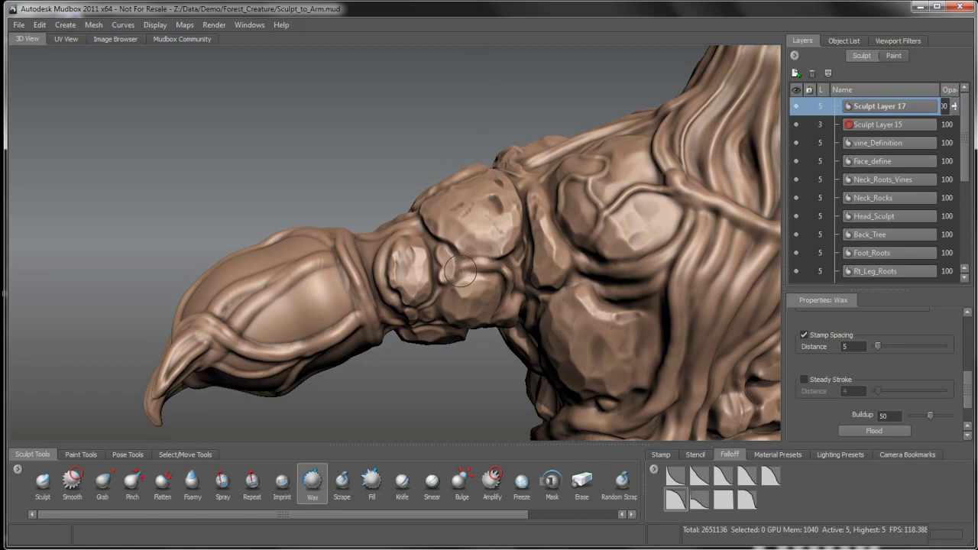
{"action": "left_click_drag", "start_coordinate": [423, 268], "coordinate": [432, 260], "text": "alt"}
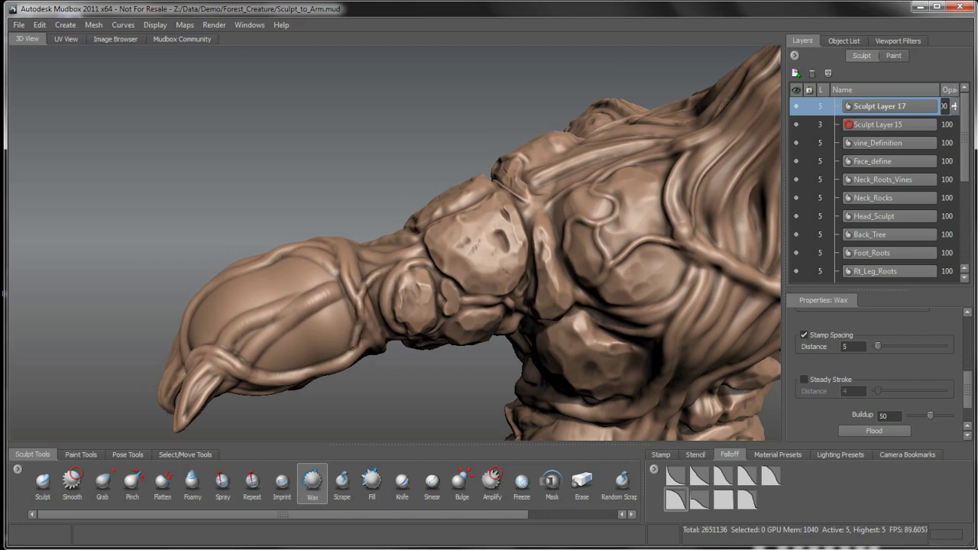
Carve vertical Wax ridges into the creature's upper body.
{"action": "left_click_drag", "start_coordinate": [363, 362], "coordinate": [348, 278], "text": "alt"}
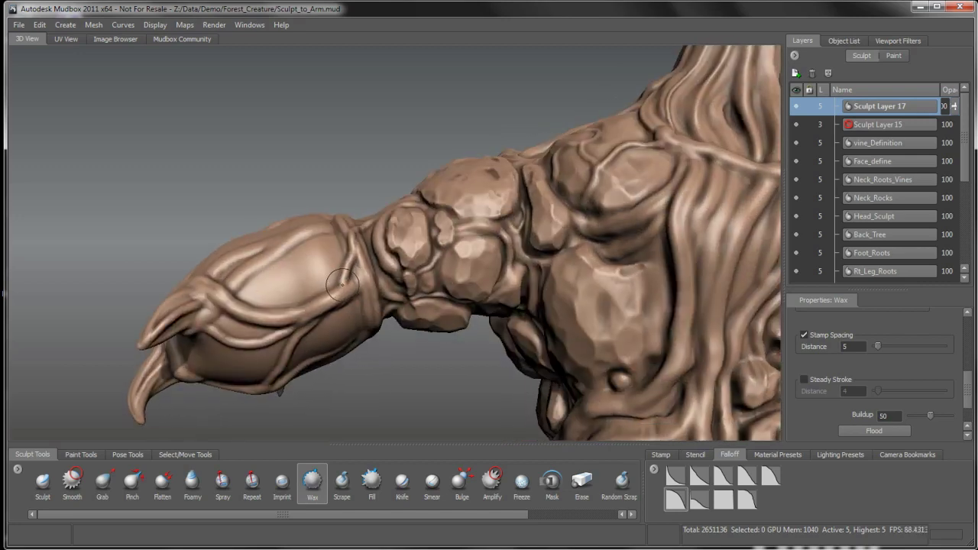
{"action": "left_click_drag", "start_coordinate": [370, 302], "coordinate": [367, 283], "text": "alt"}
{"action": "left_click_drag", "start_coordinate": [355, 243], "coordinate": [362, 266], "text": "alt"}
{"action": "left_click_drag", "start_coordinate": [348, 343], "coordinate": [344, 276], "text": "alt"}
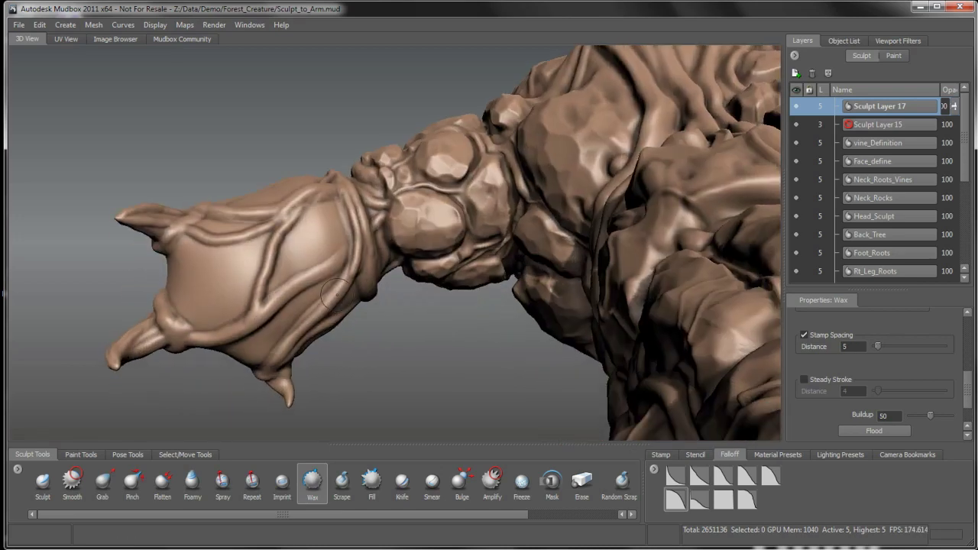
{"action": "left_click_drag", "start_coordinate": [350, 309], "coordinate": [350, 277], "text": "alt"}
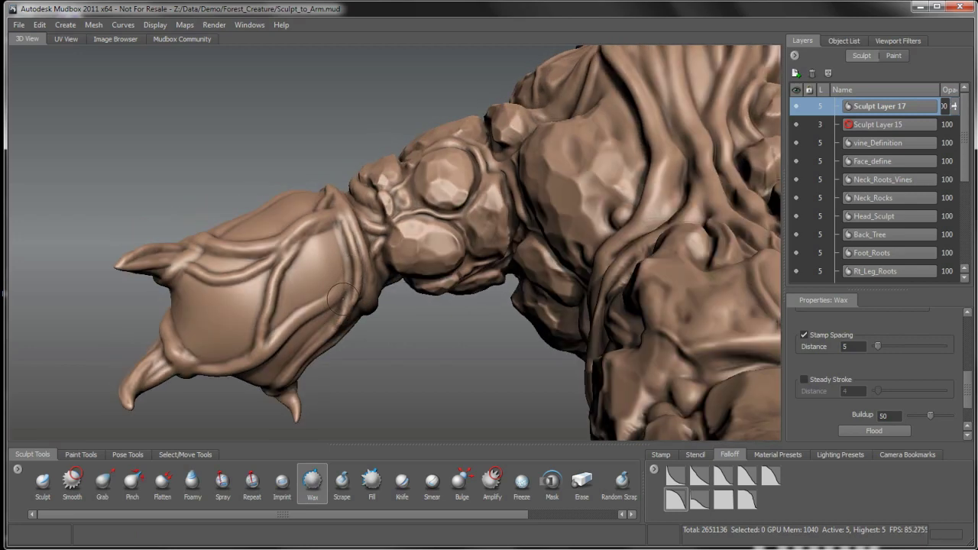
{"action": "left_click_drag", "start_coordinate": [340, 314], "coordinate": [450, 258], "text": "alt"}
{"action": "mouse_move", "coordinate": [443, 59]}
{"action": "left_mouse_down"}
{"action": "mouse_move", "coordinate": [428, 113]}
{"action": "mouse_move", "coordinate": [435, 147]}
{"action": "mouse_move", "coordinate": [455, 168]}
{"action": "mouse_move", "coordinate": [452, 188]}
{"action": "mouse_move", "coordinate": [548, 247]}
{"action": "mouse_move", "coordinate": [534, 247]}
{"action": "mouse_move", "coordinate": [479, 332]}
{"action": "mouse_move", "coordinate": [451, 243]}
{"action": "mouse_move", "coordinate": [449, 279]}
{"action": "mouse_move", "coordinate": [503, 268]}
{"action": "mouse_move", "coordinate": [488, 274]}
{"action": "mouse_move", "coordinate": [480, 300]}
{"action": "mouse_move", "coordinate": [456, 289]}
{"action": "mouse_move", "coordinate": [446, 267]}
{"action": "mouse_move", "coordinate": [442, 284]}
{"action": "mouse_move", "coordinate": [459, 269]}
{"action": "mouse_move", "coordinate": [423, 245]}
{"action": "left_mouse_up"}
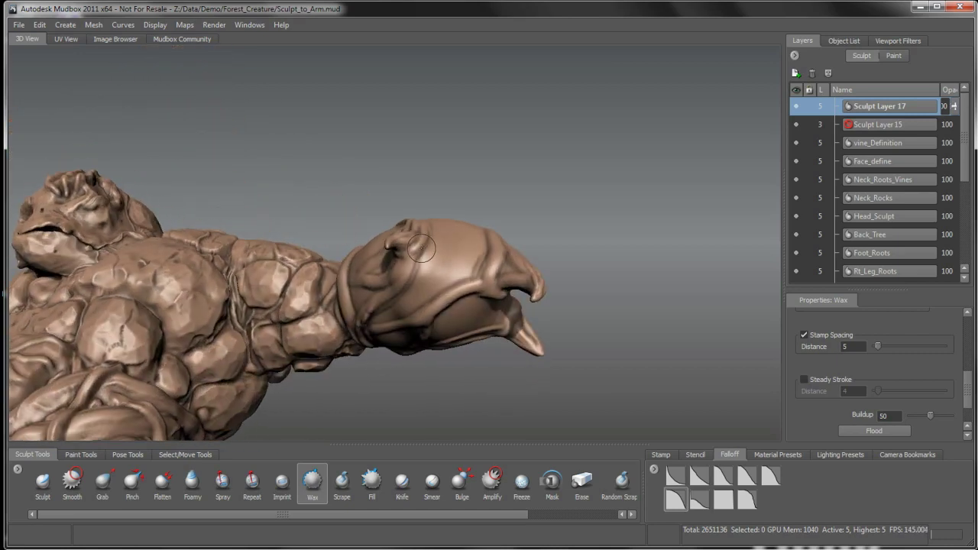
{"action": "mouse_move", "coordinate": [445, 305]}
{"action": "left_mouse_down", "text": "alt"}
{"action": "mouse_move", "coordinate": [448, 262]}
{"action": "mouse_move", "coordinate": [472, 333]}
{"action": "mouse_move", "coordinate": [334, 231]}
{"action": "left_mouse_up", "text": "alt"}
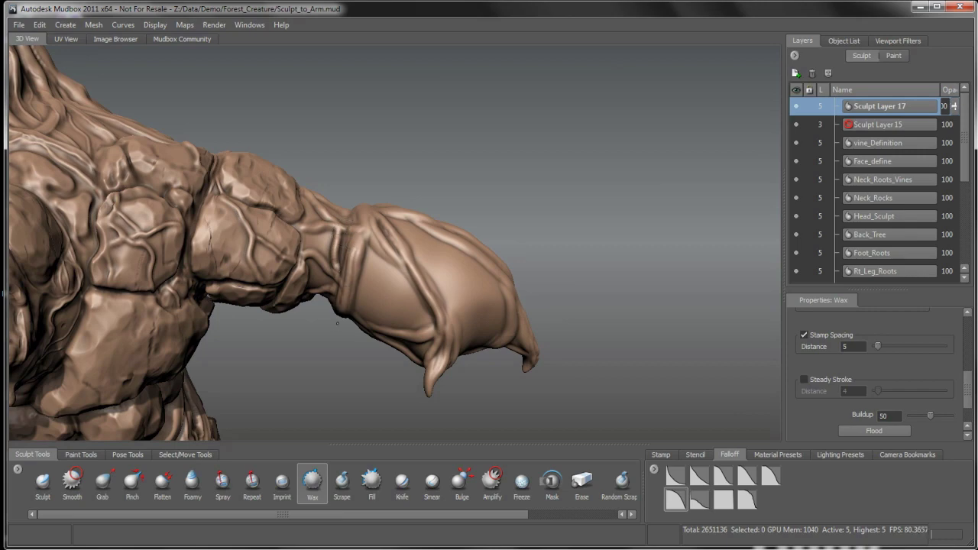
{"action": "mouse_move", "coordinate": [336, 333]}
{"action": "left_mouse_down", "text": "alt"}
{"action": "mouse_move", "coordinate": [356, 256]}
{"action": "mouse_move", "coordinate": [325, 329]}
{"action": "mouse_move", "coordinate": [335, 296]}
{"action": "mouse_move", "coordinate": [328, 284]}
{"action": "mouse_move", "coordinate": [314, 290]}
{"action": "mouse_move", "coordinate": [325, 252]}
{"action": "mouse_move", "coordinate": [348, 243]}
{"action": "mouse_move", "coordinate": [392, 298]}
{"action": "mouse_move", "coordinate": [403, 253]}
{"action": "mouse_move", "coordinate": [418, 284]}
{"action": "mouse_move", "coordinate": [497, 267]}
{"action": "left_mouse_up", "text": "alt"}
{"action": "left_click_drag", "start_coordinate": [387, 272], "coordinate": [376, 178], "text": "alt"}
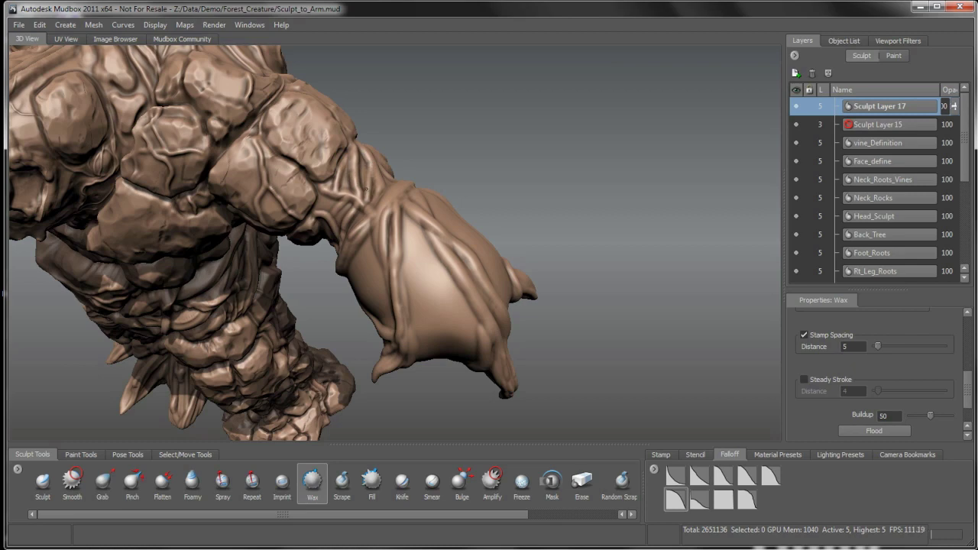
{"action": "left_click_drag", "start_coordinate": [371, 165], "coordinate": [341, 211], "text": "alt"}
{"action": "left_click_drag", "start_coordinate": [354, 266], "coordinate": [397, 245], "text": "alt"}
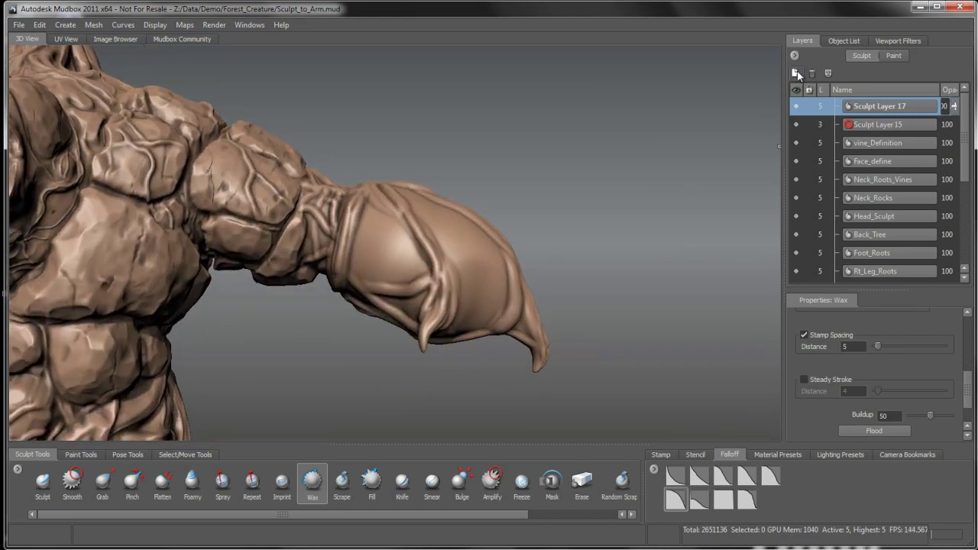
Rename Sculpt Layer 17 to bldr_roots.
{"action": "double_click", "coordinate": [877, 106]}
{"action": "type", "text": "b"}
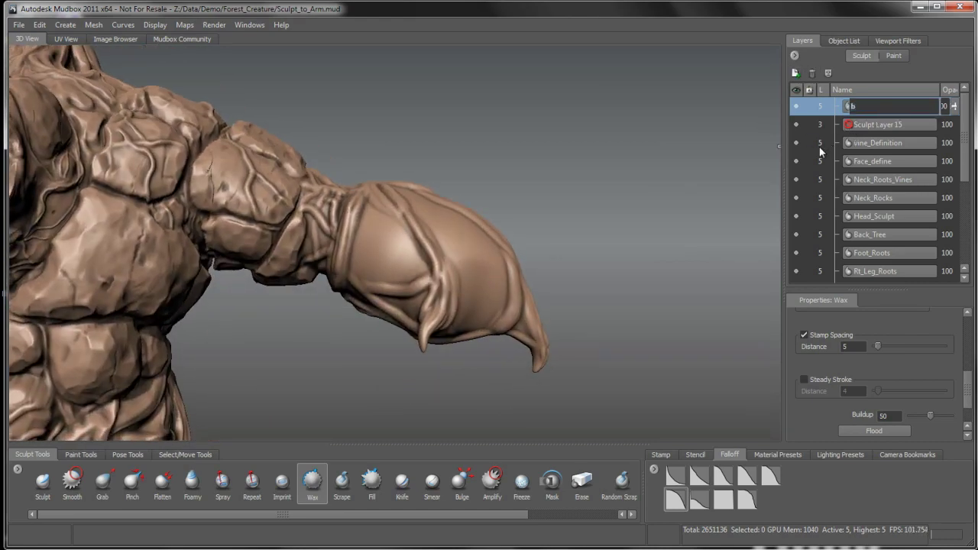
{"action": "type", "text": "ldr_roots"}
{"action": "key", "text": "Return"}
Add new Sculpt Layer 18 and select the Vine_vdm brush from the Sculpt Tools shelf.
{"action": "left_click", "coordinate": [795, 73]}
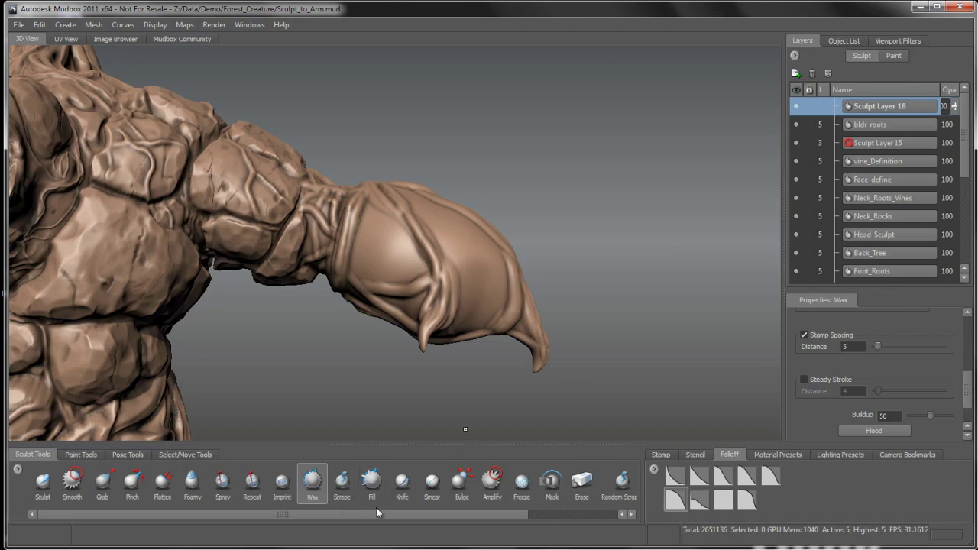
{"action": "left_click_drag", "start_coordinate": [376, 514], "coordinate": [464, 514]}
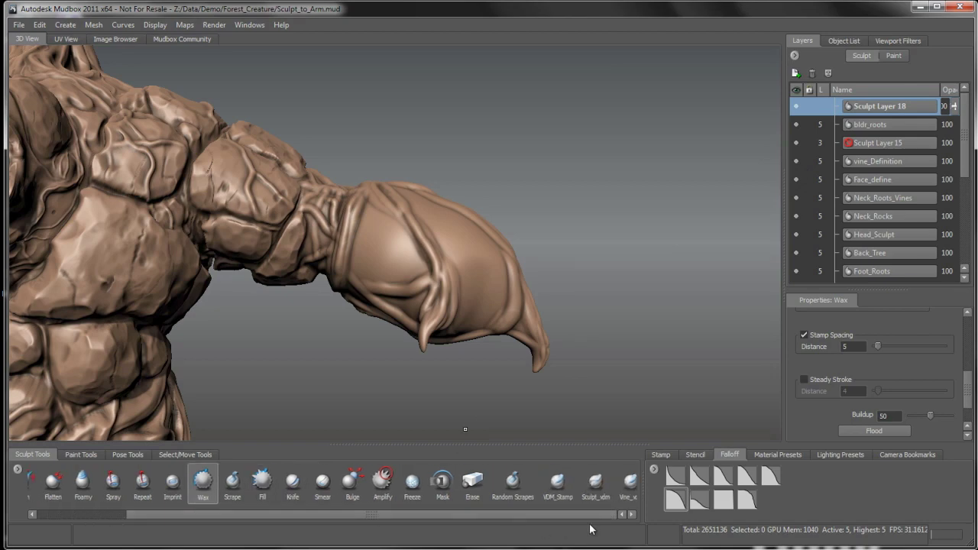
{"action": "left_click", "coordinate": [630, 484]}
Bring up the brush Size setting, then stamp a thin Vine_vdm strand down the claw.
{"action": "mouse_move", "coordinate": [459, 267]}
{"action": "left_mouse_down", "text": "alt"}
{"action": "mouse_move", "coordinate": [437, 240]}
{"action": "mouse_move", "coordinate": [439, 284]}
{"action": "left_mouse_up", "text": "alt"}
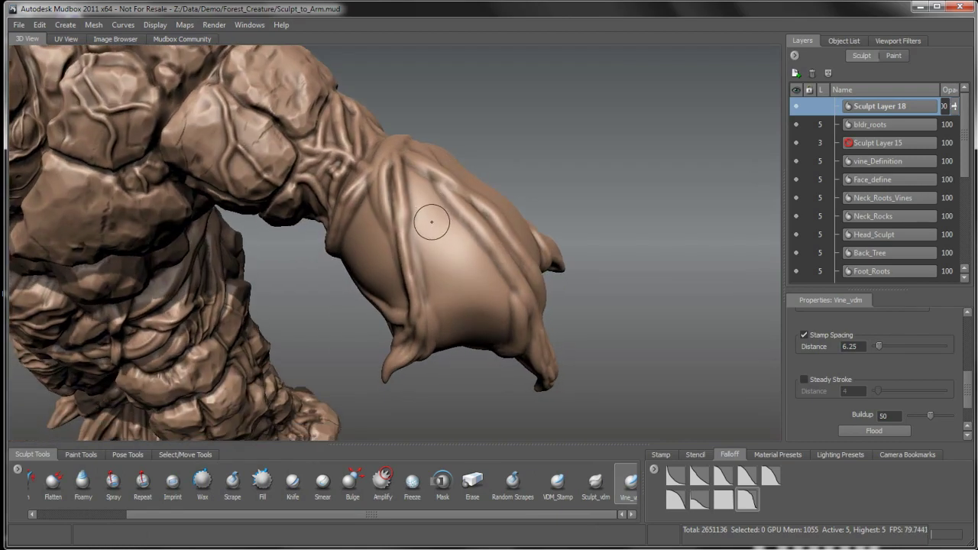
{"action": "left_click_drag", "start_coordinate": [432, 191], "coordinate": [433, 197], "text": "alt"}
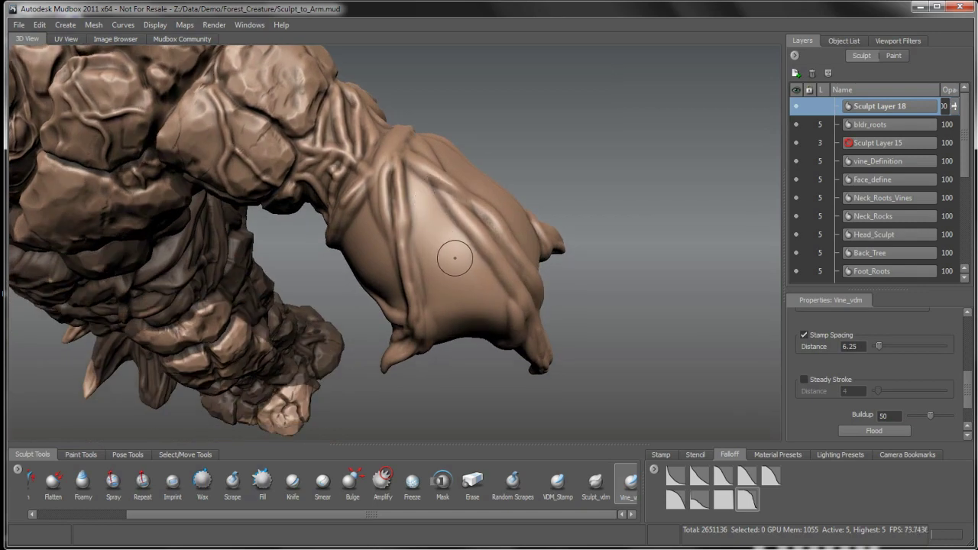
{"action": "left_click_drag", "start_coordinate": [455, 253], "coordinate": [449, 225], "text": "alt"}
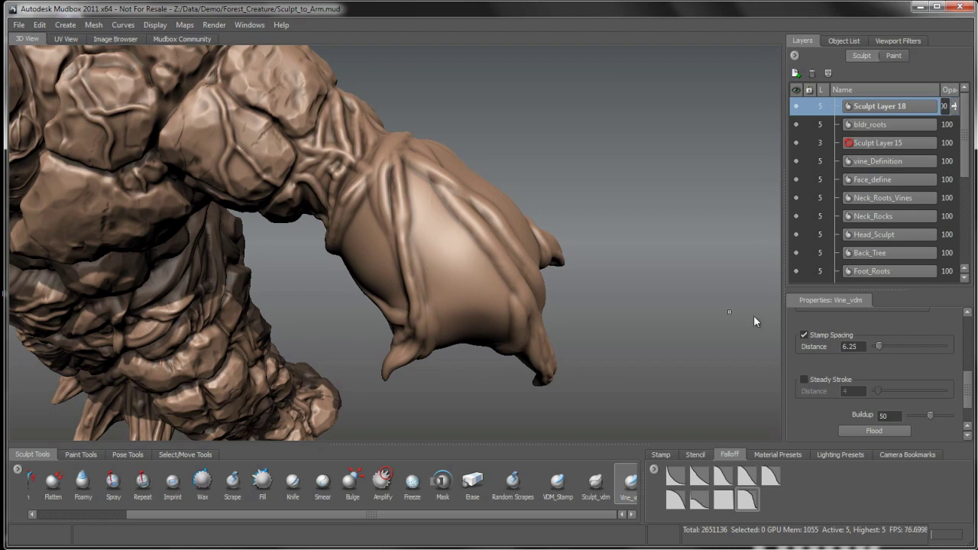
{"action": "left_click_drag", "start_coordinate": [970, 386], "coordinate": [967, 328]}
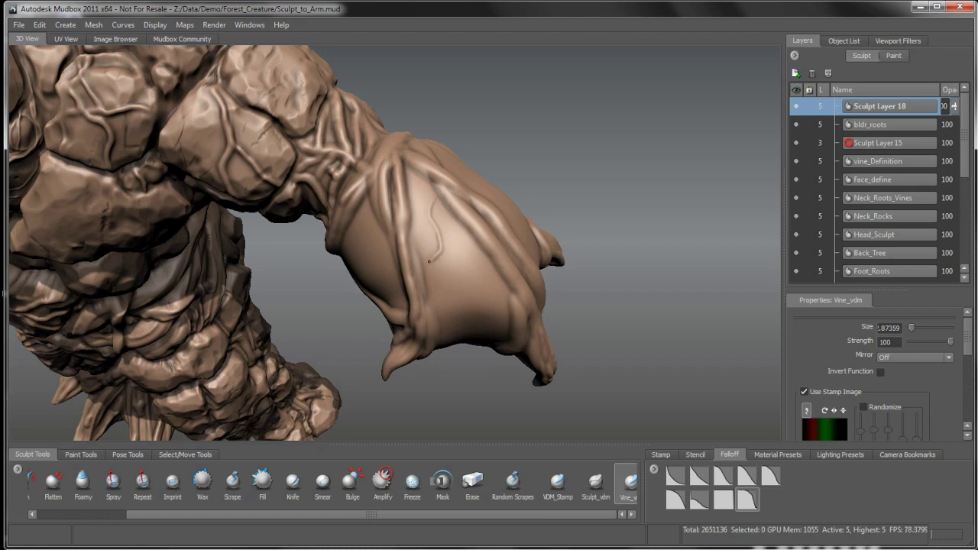
{"action": "mouse_move", "coordinate": [435, 254]}
{"action": "left_mouse_down"}
{"action": "mouse_move", "coordinate": [419, 272]}
{"action": "mouse_move", "coordinate": [435, 250]}
{"action": "left_mouse_up"}
{"action": "mouse_move", "coordinate": [429, 289]}
{"action": "left_mouse_down", "text": "alt"}
{"action": "mouse_move", "coordinate": [431, 209]}
{"action": "mouse_move", "coordinate": [428, 233]}
{"action": "mouse_move", "coordinate": [410, 227]}
{"action": "mouse_move", "coordinate": [459, 220]}
{"action": "mouse_move", "coordinate": [448, 202]}
{"action": "mouse_move", "coordinate": [420, 243]}
{"action": "left_mouse_up", "text": "alt"}
{"action": "left_click_drag", "start_coordinate": [422, 283], "coordinate": [443, 258], "text": "alt"}
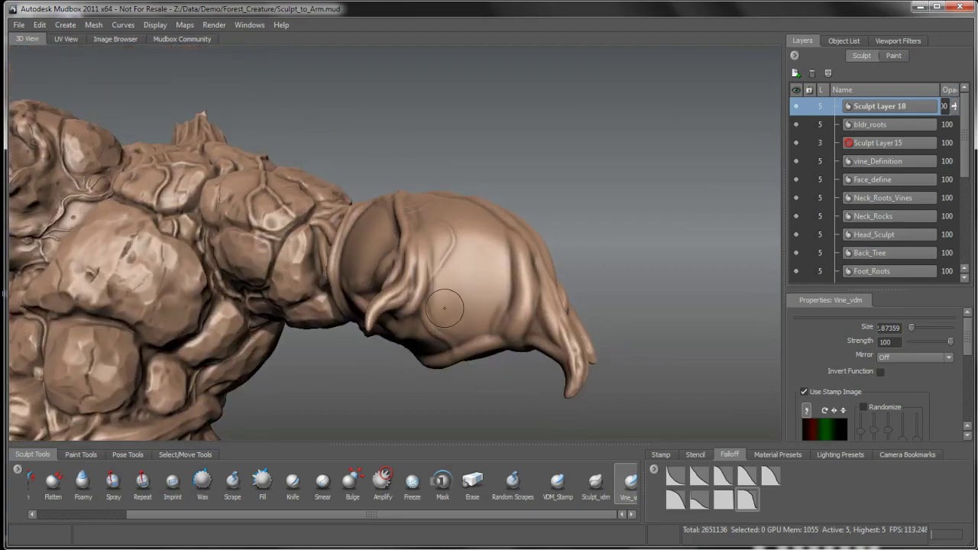
Stamp a Vine_vdm tendril along the forearm toward the bulbous hand on Sculpt Layer 18.
{"action": "left_click_drag", "start_coordinate": [447, 308], "coordinate": [443, 267], "text": "alt"}
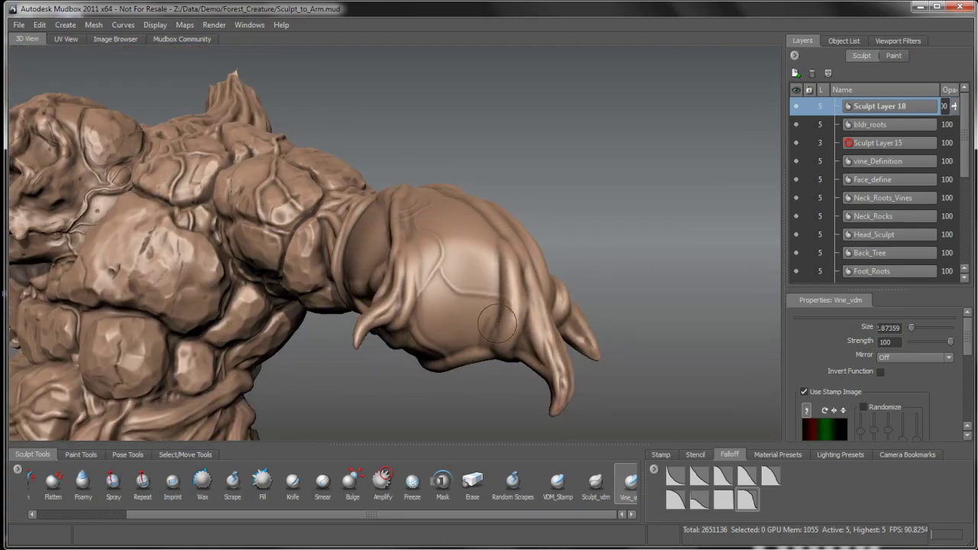
{"action": "left_click_drag", "start_coordinate": [496, 318], "coordinate": [477, 279], "text": "alt"}
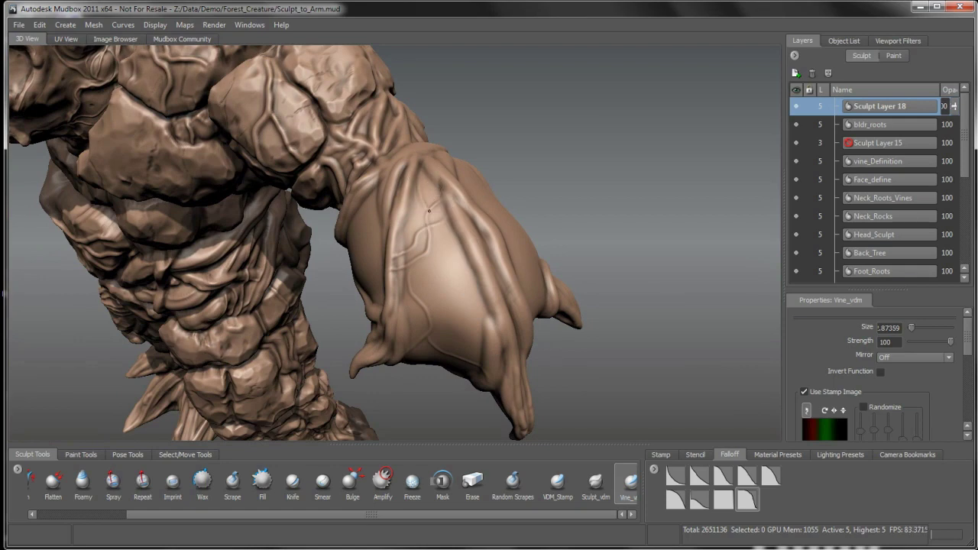
{"action": "left_click_drag", "start_coordinate": [490, 327], "coordinate": [469, 244], "text": "alt"}
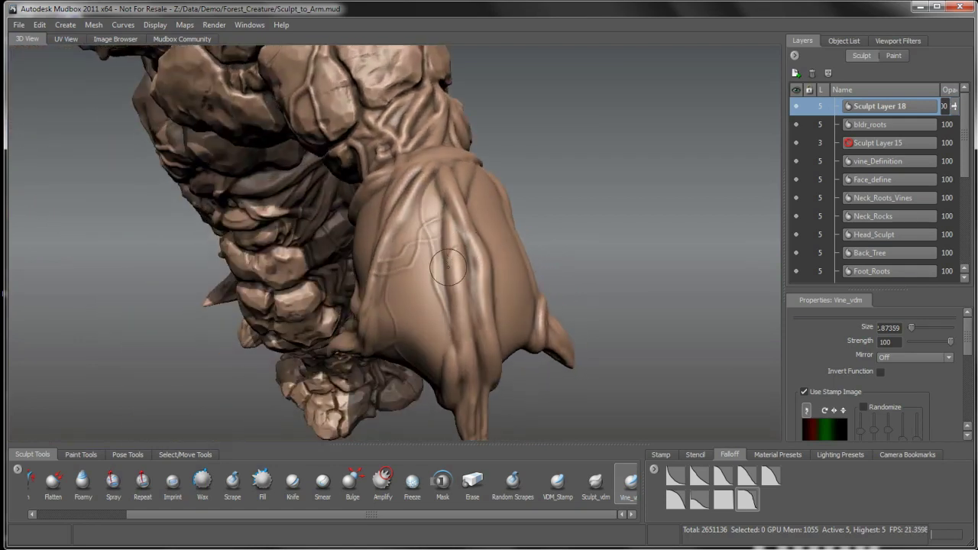
{"action": "mouse_move", "coordinate": [455, 290]}
{"action": "left_mouse_down"}
{"action": "mouse_move", "coordinate": [469, 270]}
{"action": "mouse_move", "coordinate": [462, 285]}
{"action": "mouse_move", "coordinate": [478, 289]}
{"action": "left_mouse_up"}
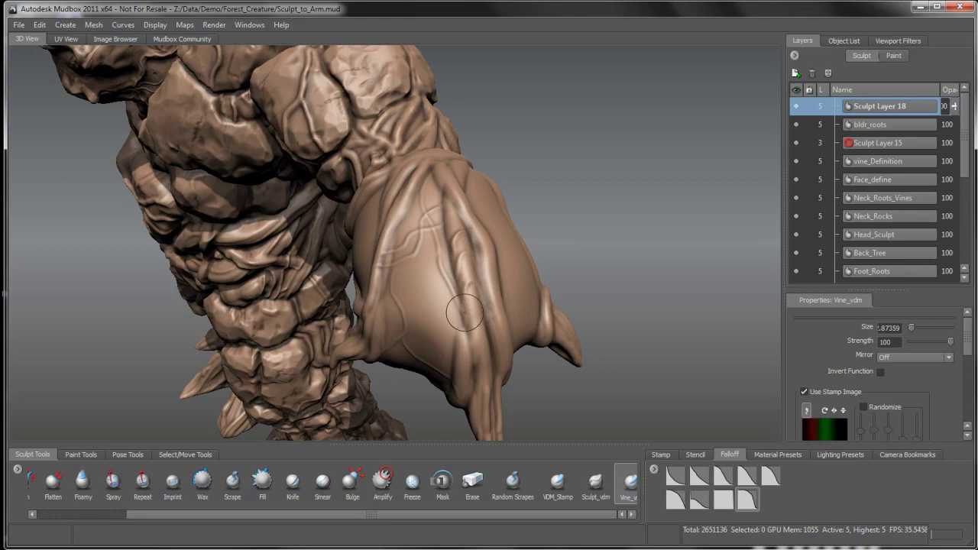
{"action": "mouse_move", "coordinate": [469, 325]}
{"action": "left_mouse_down", "text": "alt"}
{"action": "mouse_move", "coordinate": [467, 314]}
{"action": "mouse_move", "coordinate": [500, 321]}
{"action": "left_mouse_up", "text": "alt"}
{"action": "right_click_drag", "start_coordinate": [501, 321], "coordinate": [502, 355], "text": "alt"}
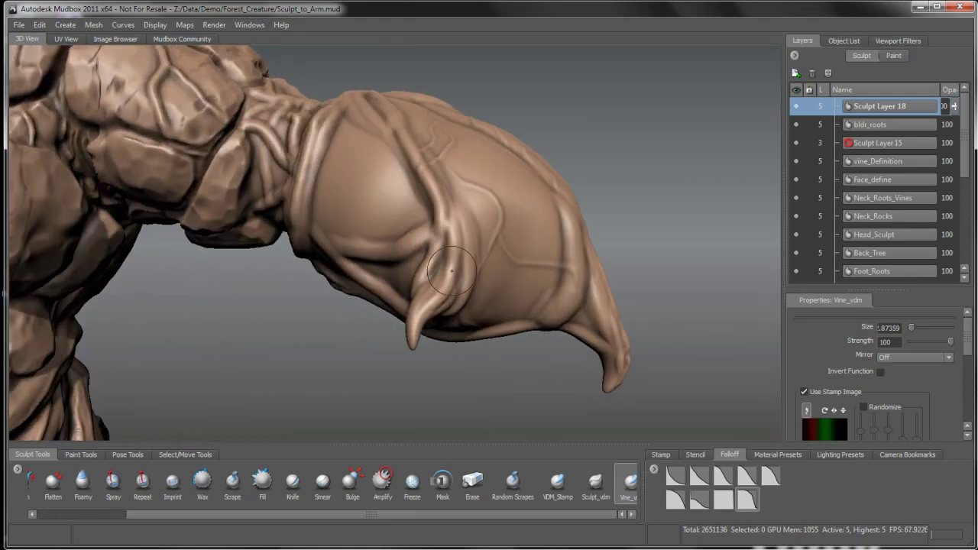
{"action": "left_click_drag", "start_coordinate": [453, 271], "coordinate": [444, 243], "text": "alt"}
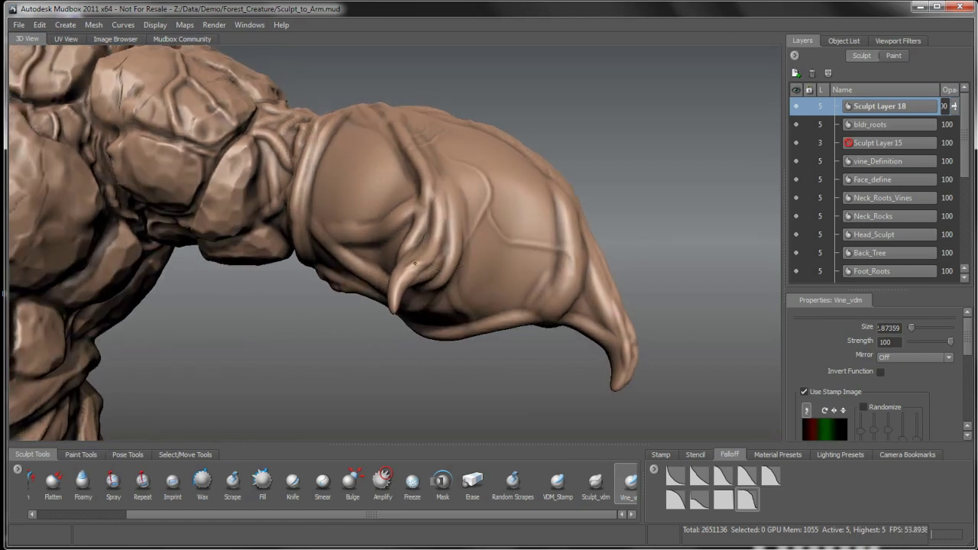
{"action": "mouse_move", "coordinate": [440, 259]}
{"action": "left_mouse_down", "text": "alt"}
{"action": "mouse_move", "coordinate": [468, 269]}
{"action": "mouse_move", "coordinate": [455, 279]}
{"action": "mouse_move", "coordinate": [443, 241]}
{"action": "mouse_move", "coordinate": [383, 191]}
{"action": "mouse_move", "coordinate": [370, 197]}
{"action": "left_mouse_up", "text": "alt"}
{"action": "left_click_drag", "start_coordinate": [391, 138], "coordinate": [436, 228], "text": "alt"}
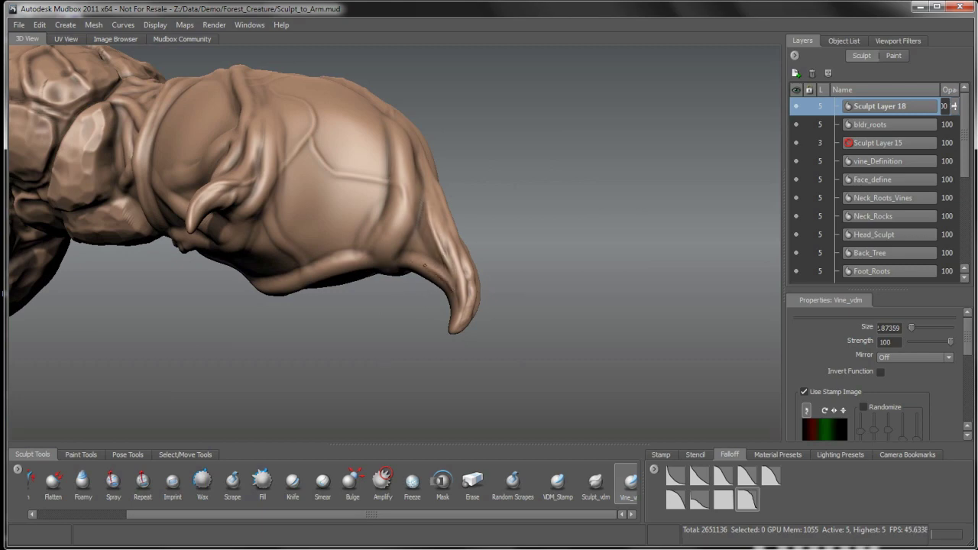
{"action": "left_click_drag", "start_coordinate": [420, 265], "coordinate": [298, 237], "text": "alt"}
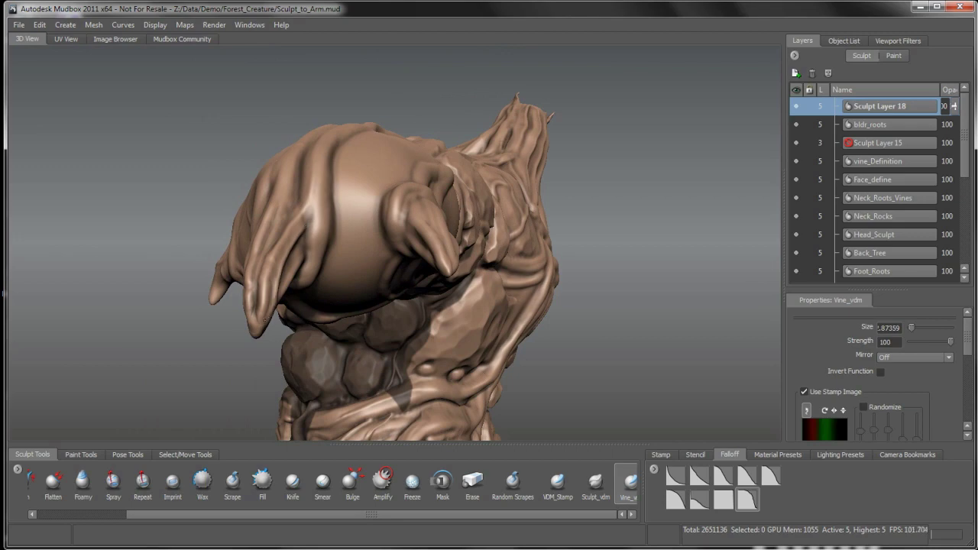
Extend and lengthen the Vine_vdm tendril further down the arm toward the claw.
{"action": "left_click_drag", "start_coordinate": [275, 306], "coordinate": [245, 349], "text": "alt"}
{"action": "mouse_move", "coordinate": [387, 190]}
{"action": "left_mouse_down", "text": "alt"}
{"action": "mouse_move", "coordinate": [371, 227]}
{"action": "mouse_move", "coordinate": [405, 135]}
{"action": "mouse_move", "coordinate": [404, 207]}
{"action": "mouse_move", "coordinate": [387, 250]}
{"action": "mouse_move", "coordinate": [398, 288]}
{"action": "left_mouse_up", "text": "alt"}
{"action": "mouse_move", "coordinate": [396, 223]}
{"action": "left_mouse_down", "text": "alt"}
{"action": "mouse_move", "coordinate": [413, 126]}
{"action": "mouse_move", "coordinate": [413, 157]}
{"action": "mouse_move", "coordinate": [446, 206]}
{"action": "left_mouse_up", "text": "alt"}
{"action": "left_click_drag", "start_coordinate": [418, 243], "coordinate": [440, 217], "text": "alt"}
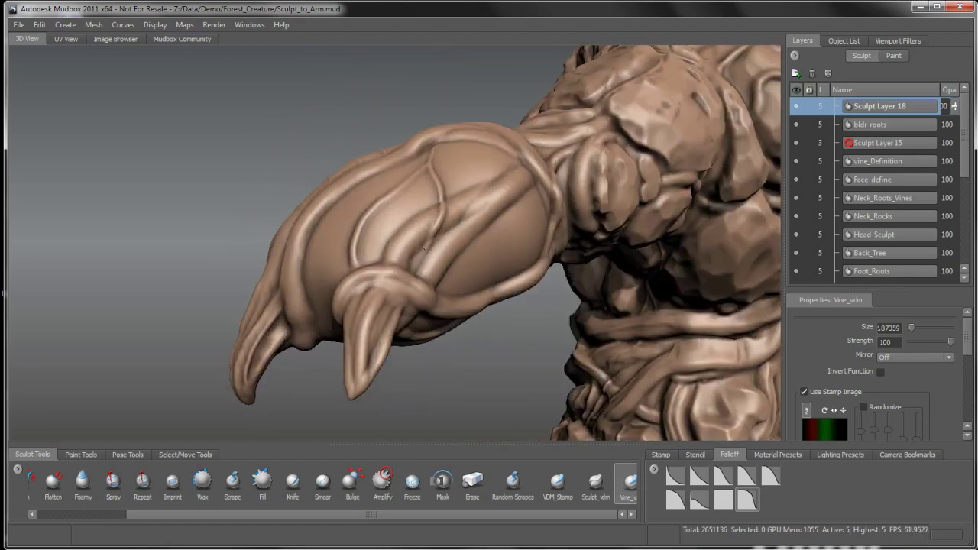
{"action": "left_click_drag", "start_coordinate": [425, 272], "coordinate": [448, 186], "text": "alt"}
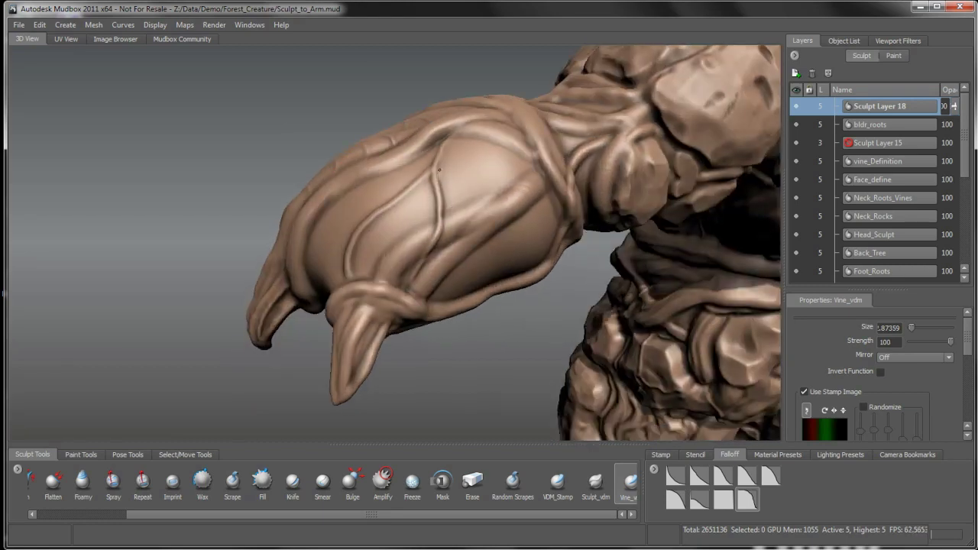
{"action": "left_click_drag", "start_coordinate": [461, 137], "coordinate": [462, 146], "text": "alt"}
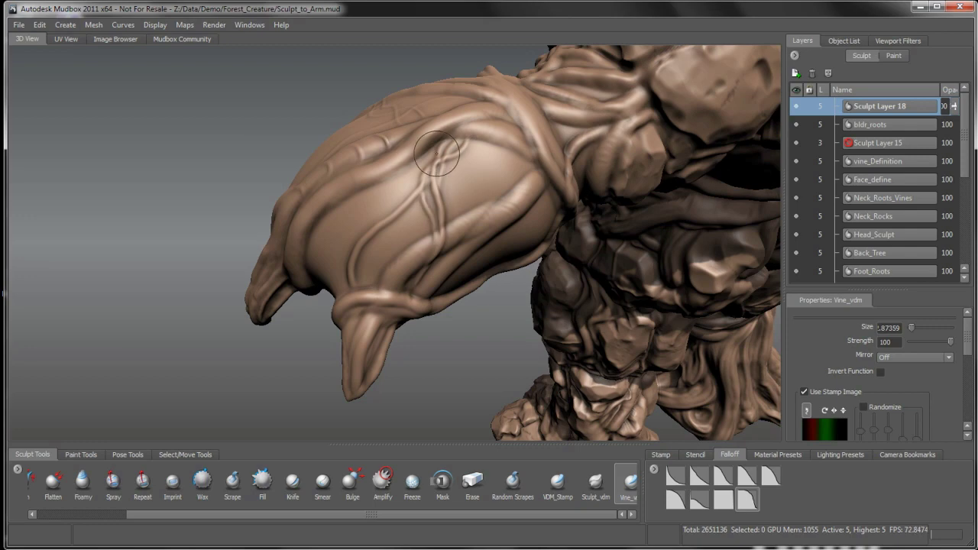
{"action": "left_click_drag", "start_coordinate": [475, 157], "coordinate": [533, 160], "text": "alt"}
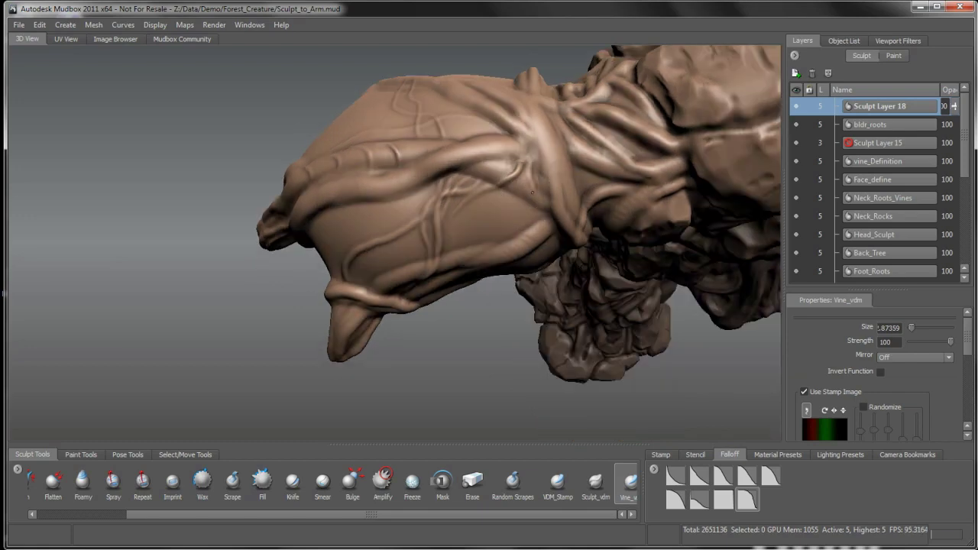
{"action": "left_click_drag", "start_coordinate": [530, 233], "coordinate": [546, 214], "text": "alt"}
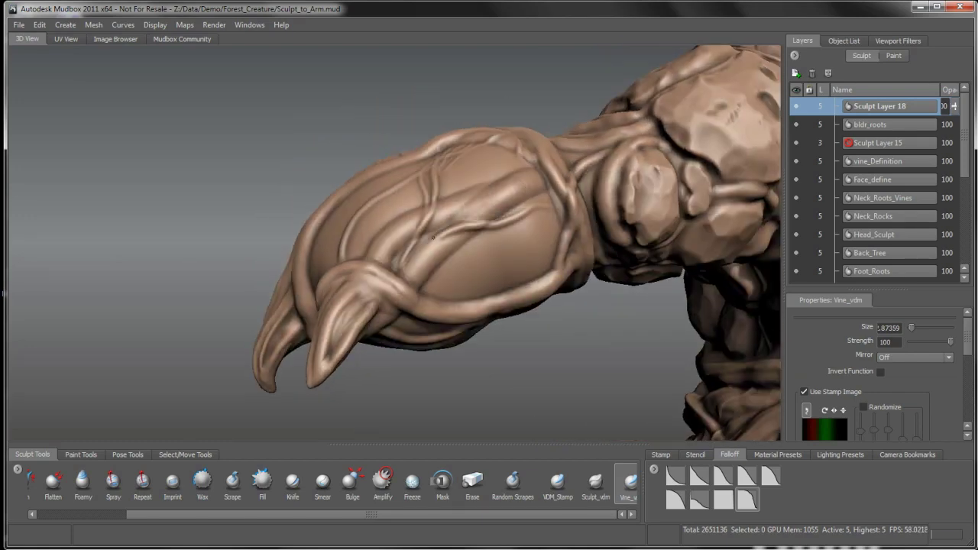
{"action": "left_click_drag", "start_coordinate": [537, 262], "coordinate": [547, 218], "text": "alt"}
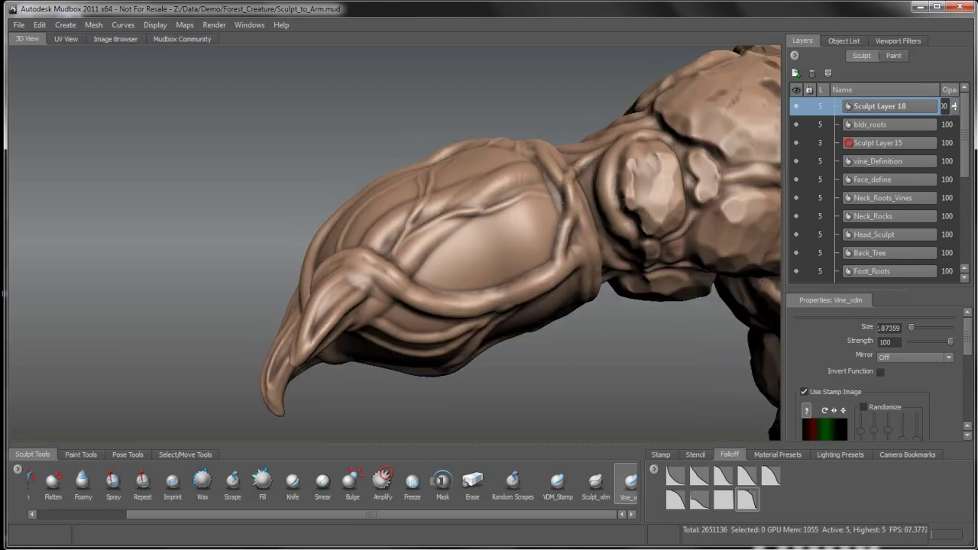
{"action": "left_click_drag", "start_coordinate": [497, 299], "coordinate": [506, 258], "text": "alt"}
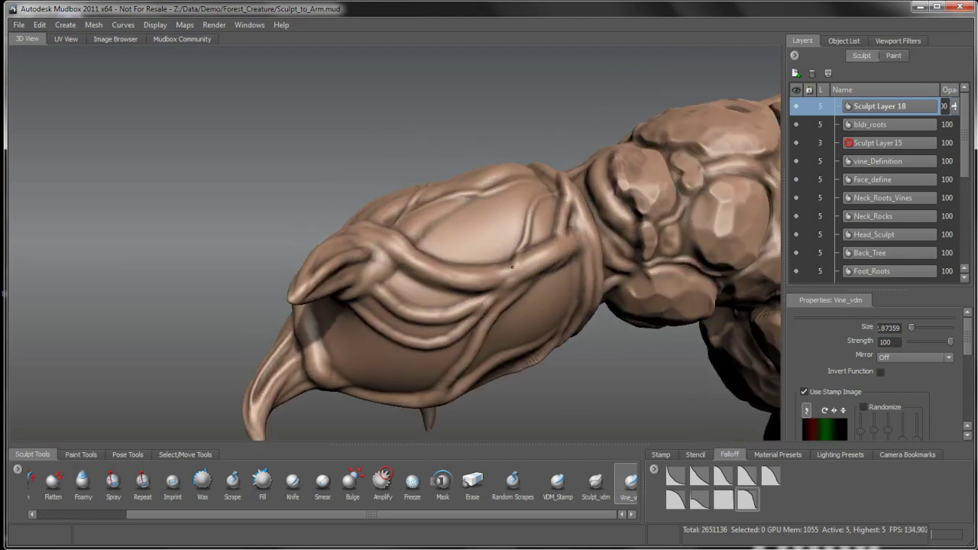
{"action": "mouse_move", "coordinate": [391, 283]}
{"action": "left_mouse_down", "text": "alt"}
{"action": "mouse_move", "coordinate": [540, 331]}
{"action": "mouse_move", "coordinate": [390, 237]}
{"action": "left_mouse_up", "text": "alt"}
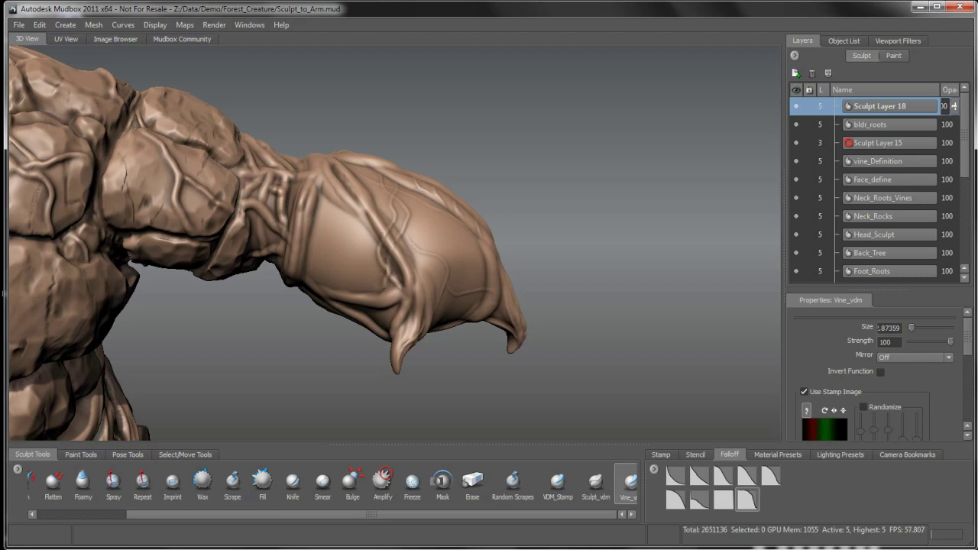
Stamp more thin Vine_vdm strands over the top of the hand toward the hooked claws.
{"action": "left_click_drag", "start_coordinate": [383, 293], "coordinate": [372, 197], "text": "alt"}
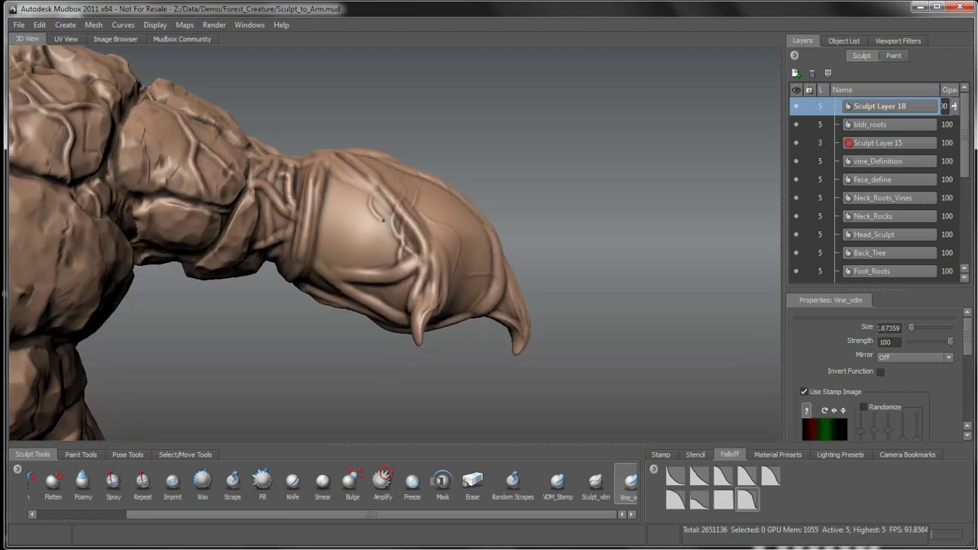
{"action": "mouse_move", "coordinate": [374, 215]}
{"action": "left_mouse_down", "text": "alt"}
{"action": "mouse_move", "coordinate": [360, 222]}
{"action": "mouse_move", "coordinate": [363, 237]}
{"action": "mouse_move", "coordinate": [336, 204]}
{"action": "left_mouse_up", "text": "alt"}
{"action": "mouse_move", "coordinate": [315, 251]}
{"action": "left_mouse_down", "text": "alt"}
{"action": "mouse_move", "coordinate": [325, 195]}
{"action": "mouse_move", "coordinate": [334, 203]}
{"action": "mouse_move", "coordinate": [316, 204]}
{"action": "left_mouse_up", "text": "alt"}
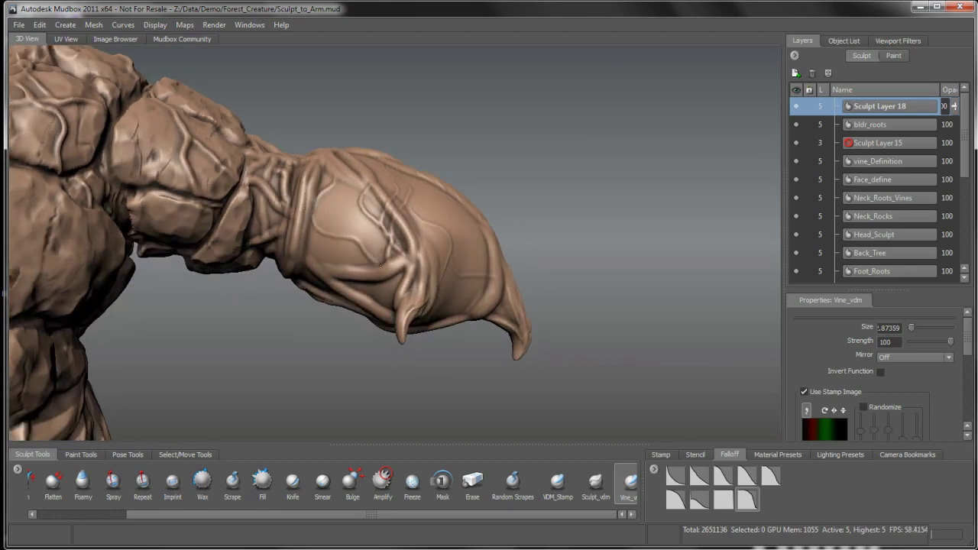
{"action": "mouse_move", "coordinate": [382, 272]}
{"action": "left_mouse_down", "text": "alt"}
{"action": "mouse_move", "coordinate": [379, 234]}
{"action": "mouse_move", "coordinate": [329, 219]}
{"action": "mouse_move", "coordinate": [333, 204]}
{"action": "left_mouse_up", "text": "alt"}
{"action": "left_click_drag", "start_coordinate": [364, 250], "coordinate": [378, 269], "text": "alt"}
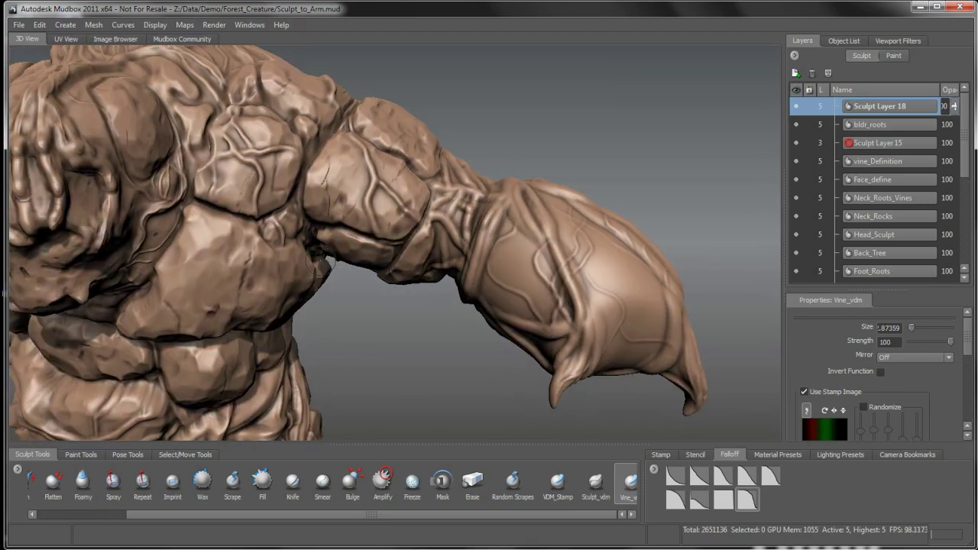
{"action": "left_click_drag", "start_coordinate": [327, 248], "coordinate": [230, 268], "text": "alt"}
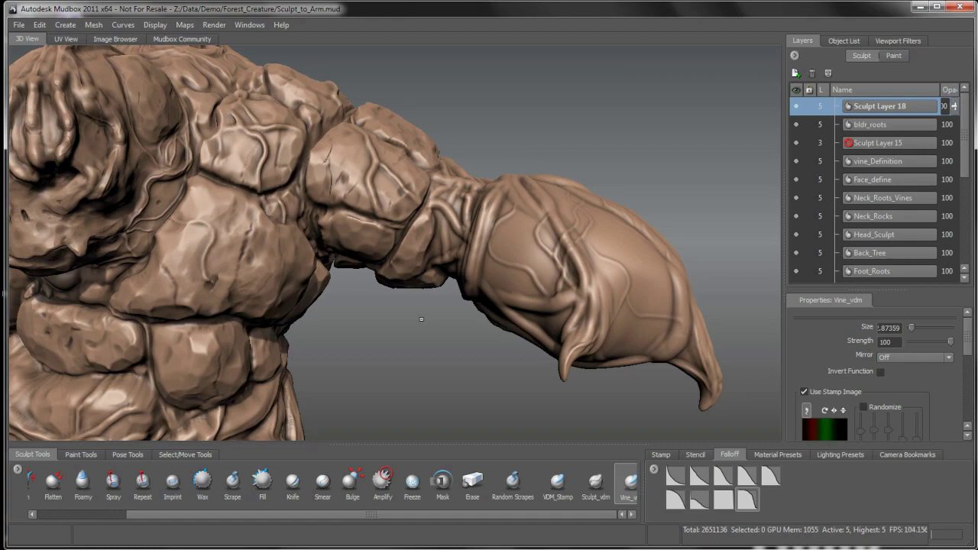
{"action": "left_click_drag", "start_coordinate": [429, 320], "coordinate": [452, 187], "text": "alt"}
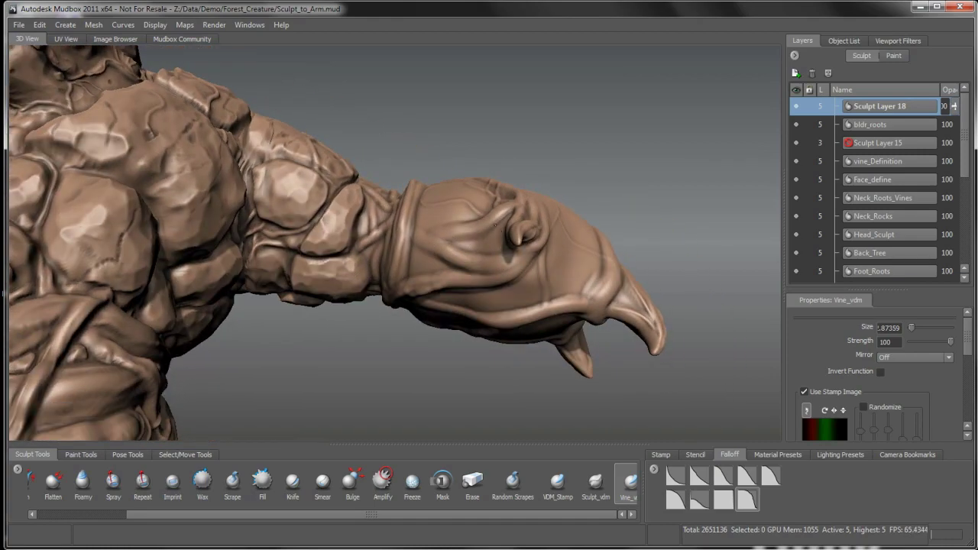
{"action": "left_click_drag", "start_coordinate": [485, 263], "coordinate": [499, 240], "text": "alt"}
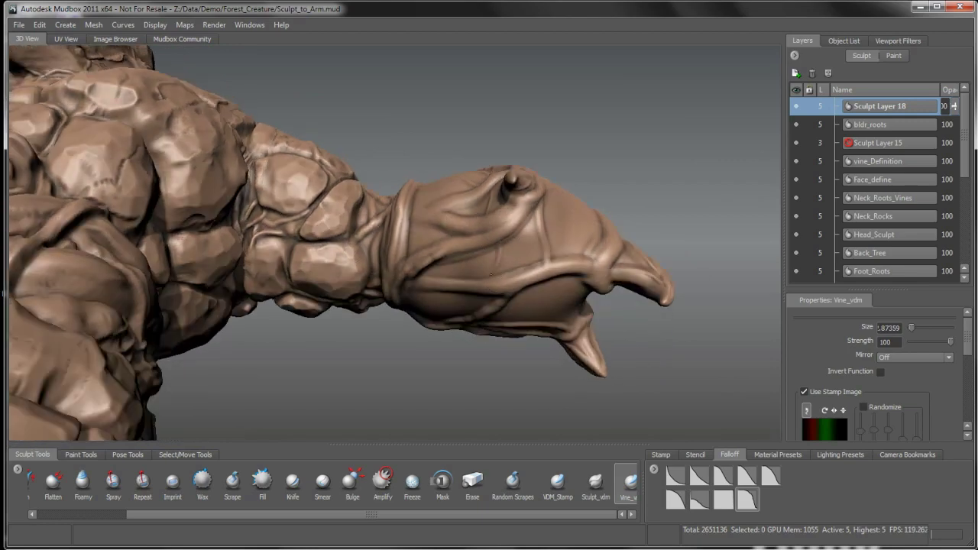
Paint fine Vine_vdm strands along the underside of the hand into the claws.
{"action": "mouse_move", "coordinate": [428, 238]}
{"action": "left_mouse_down", "text": "alt"}
{"action": "mouse_move", "coordinate": [435, 200]}
{"action": "mouse_move", "coordinate": [454, 308]}
{"action": "mouse_move", "coordinate": [443, 303]}
{"action": "left_mouse_up", "text": "alt"}
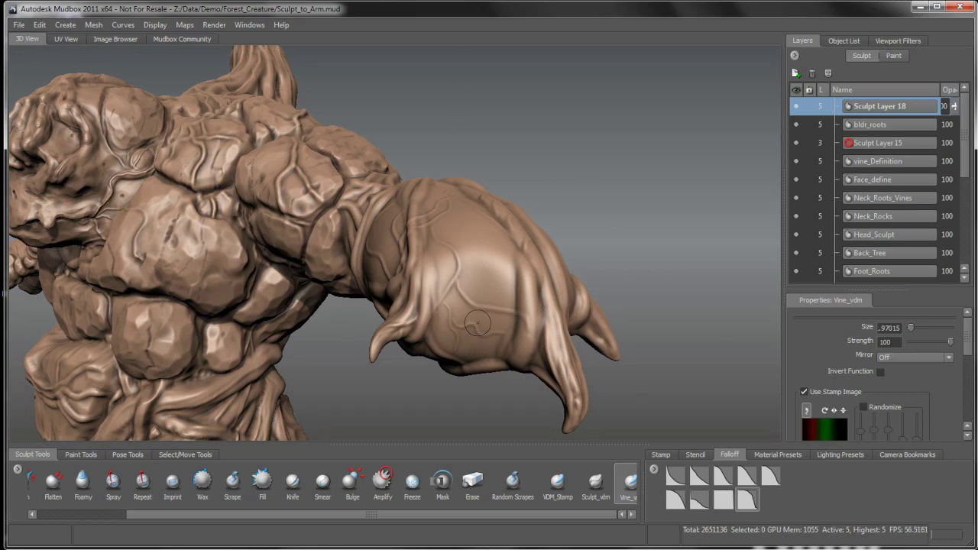
{"action": "left_click_drag", "start_coordinate": [457, 322], "coordinate": [480, 303], "text": "alt"}
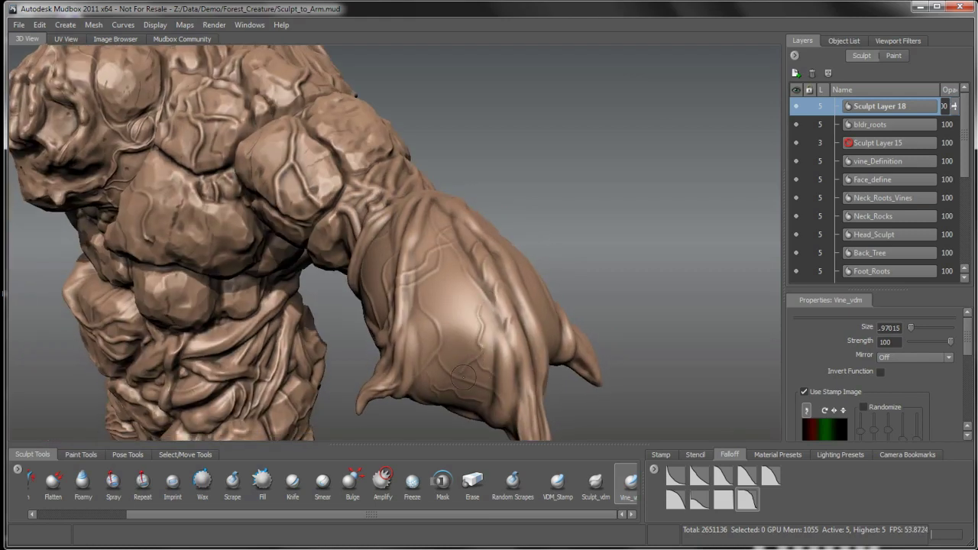
{"action": "left_click_drag", "start_coordinate": [490, 390], "coordinate": [433, 318], "text": "alt"}
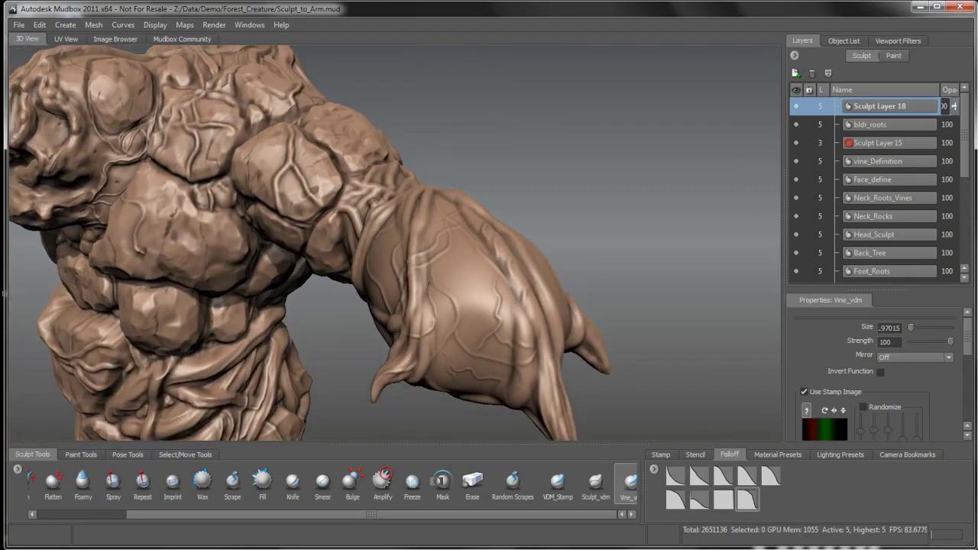
{"action": "left_click_drag", "start_coordinate": [409, 365], "coordinate": [351, 228], "text": "alt"}
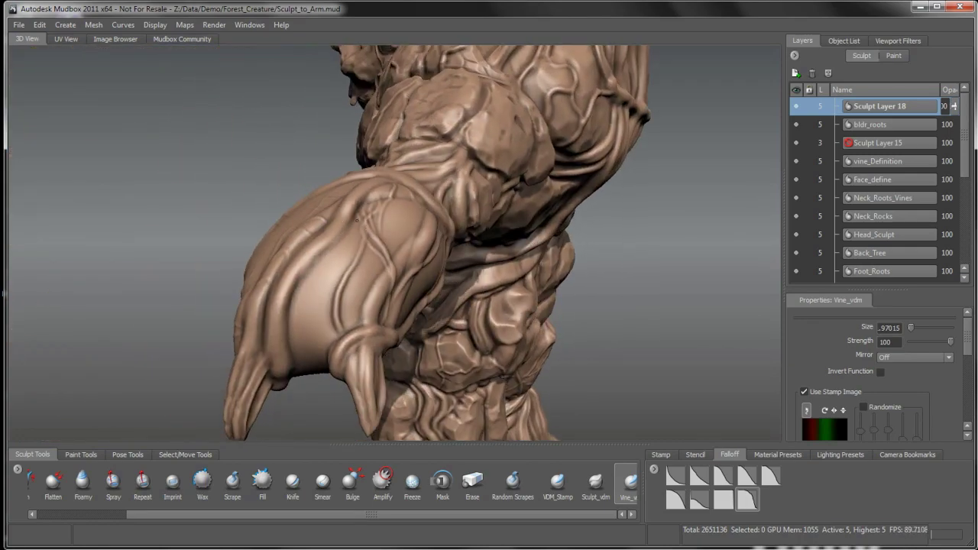
Orbit around the creature to inspect the arm, claw hand and vines from side and back.
{"action": "left_click_drag", "start_coordinate": [294, 254], "coordinate": [324, 269], "text": "alt"}
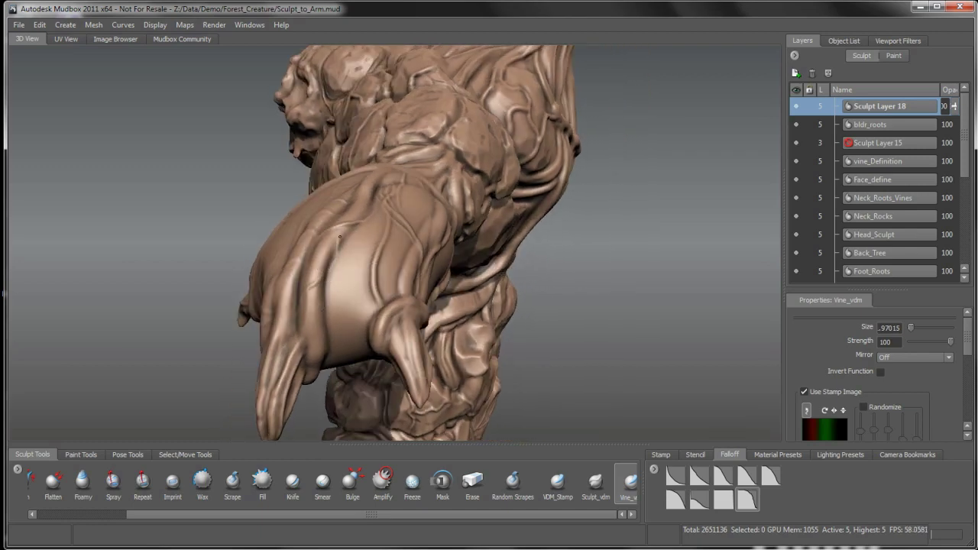
{"action": "left_click_drag", "start_coordinate": [339, 255], "coordinate": [363, 271], "text": "alt"}
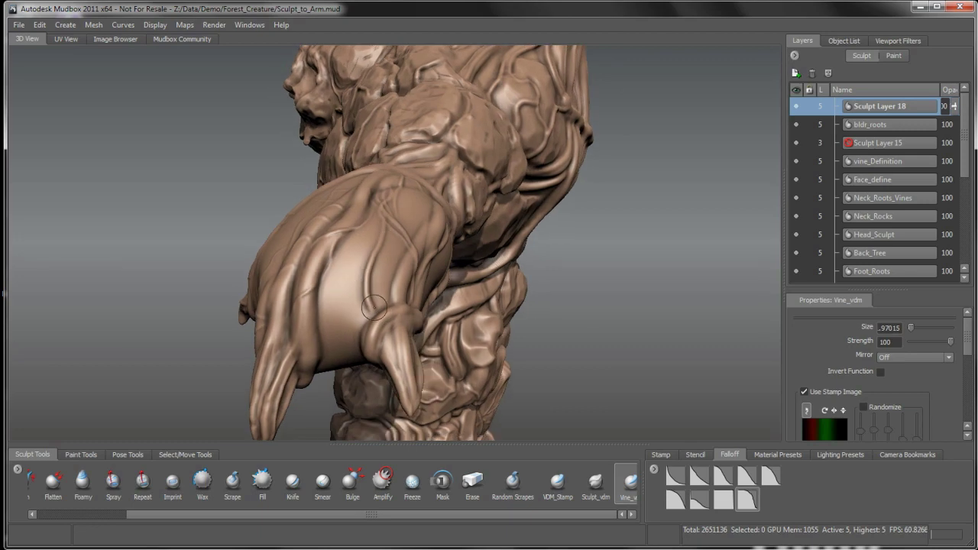
{"action": "left_click_drag", "start_coordinate": [373, 310], "coordinate": [395, 301], "text": "alt"}
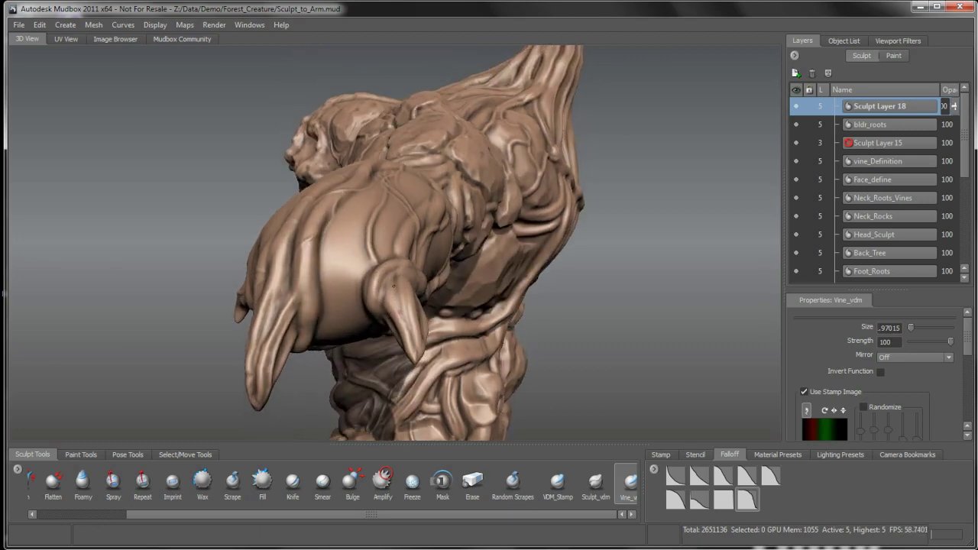
{"action": "left_click_drag", "start_coordinate": [407, 349], "coordinate": [295, 289], "text": "alt"}
{"action": "left_click_drag", "start_coordinate": [268, 348], "coordinate": [239, 316], "text": "alt"}
{"action": "left_click_drag", "start_coordinate": [242, 367], "coordinate": [296, 283], "text": "alt"}
{"action": "left_click_drag", "start_coordinate": [276, 336], "coordinate": [474, 206], "text": "alt"}
{"action": "left_click_drag", "start_coordinate": [473, 297], "coordinate": [528, 247], "text": "alt"}
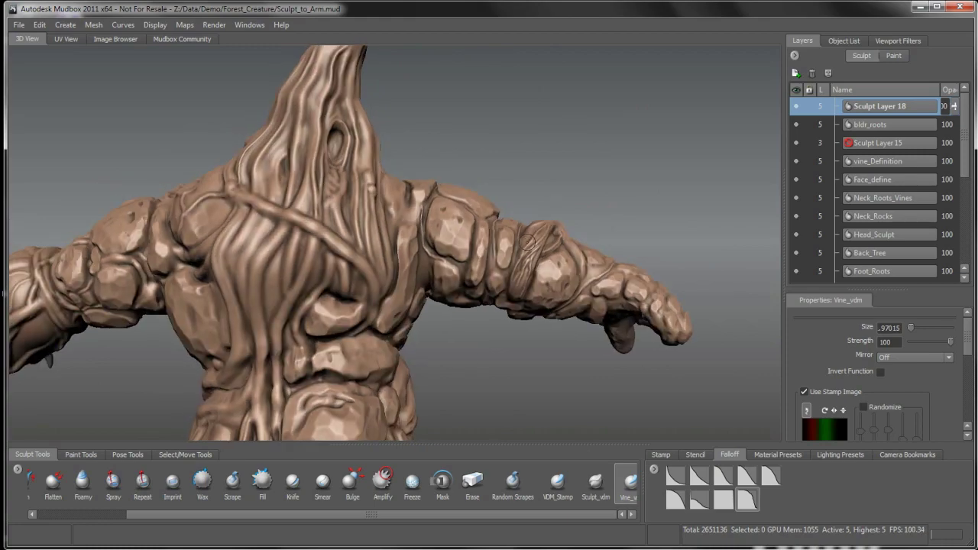
{"action": "left_click_drag", "start_coordinate": [554, 285], "coordinate": [613, 301], "text": "alt"}
{"action": "left_click_drag", "start_coordinate": [656, 329], "coordinate": [367, 305], "text": "alt"}
{"action": "middle_click_drag", "start_coordinate": [367, 304], "coordinate": [438, 310], "text": "alt"}
{"action": "left_click_drag", "start_coordinate": [422, 344], "coordinate": [411, 309], "text": "alt"}
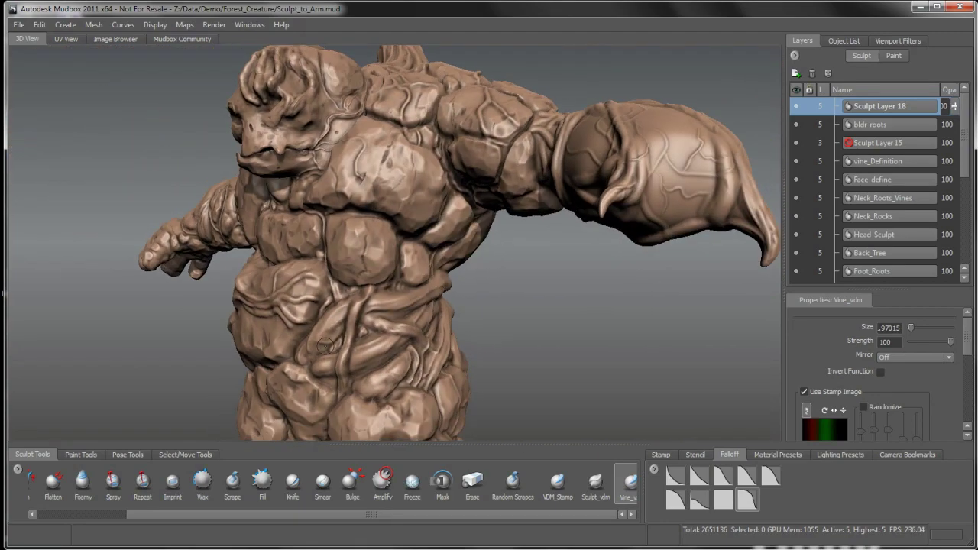
{"action": "left_click_drag", "start_coordinate": [335, 346], "coordinate": [321, 329], "text": "alt"}
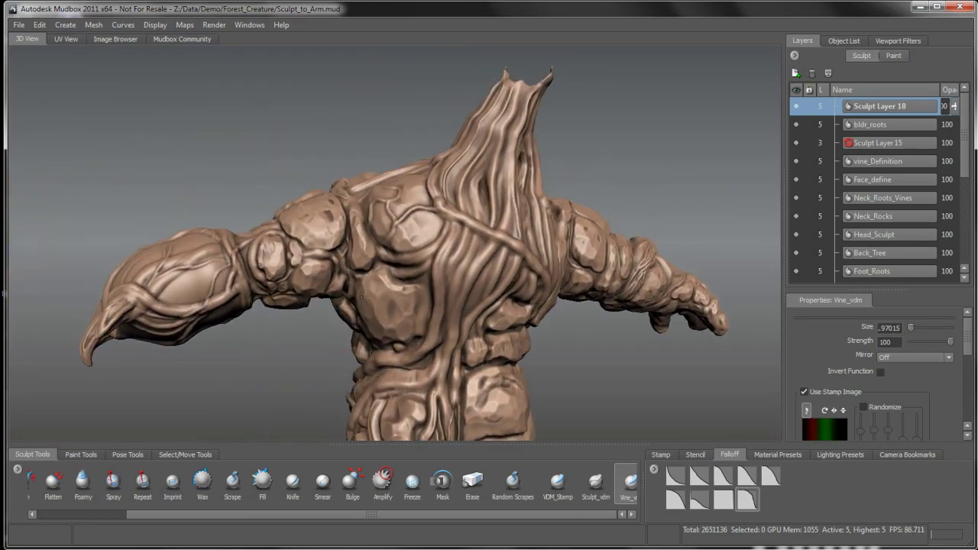